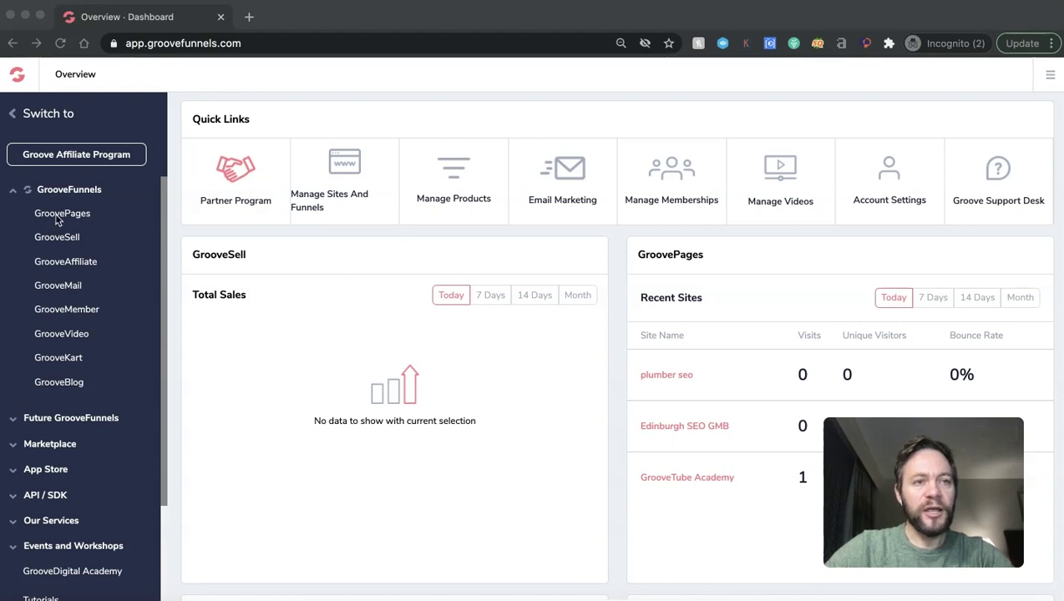
- Create a new GrooveBlog blog named 'GTA DEMO BLOG'
{"action": "left_click", "coordinate": [52, 387]}
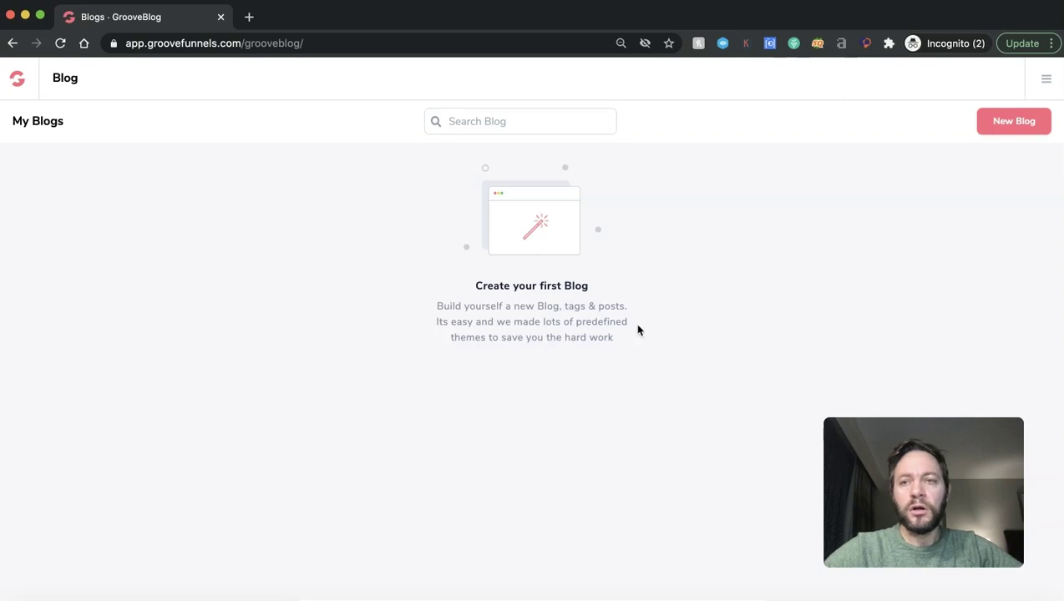
{"action": "left_click", "coordinate": [1005, 123]}
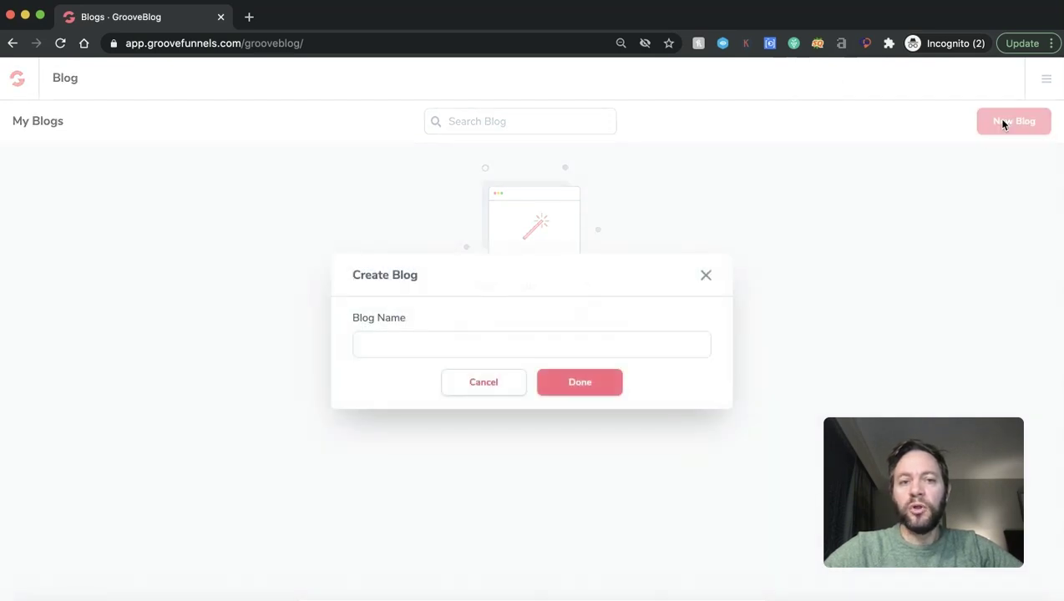
{"action": "left_click", "coordinate": [365, 345]}
{"action": "type", "text": "GTA"}
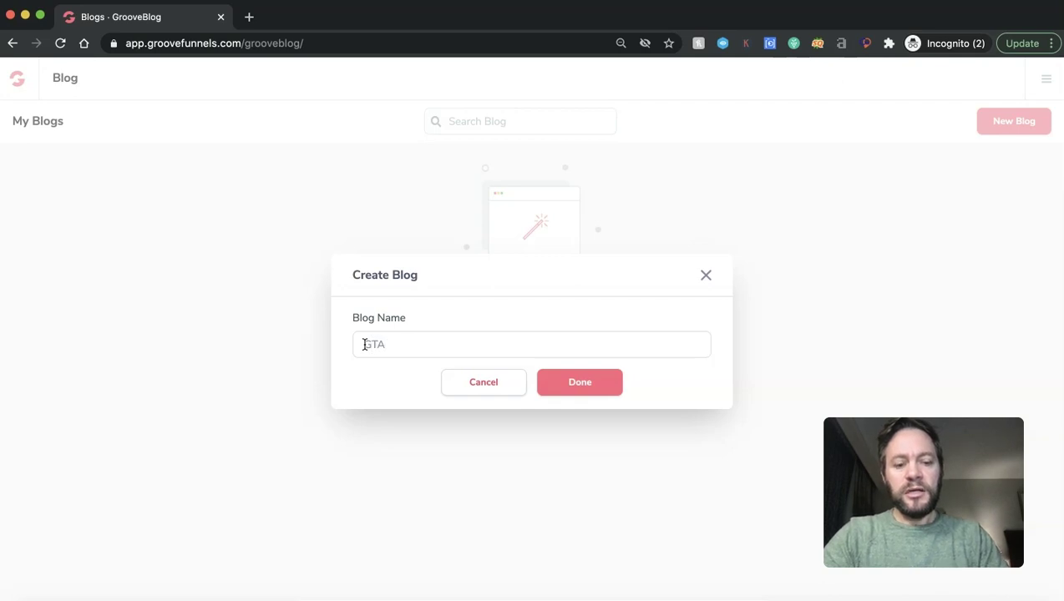
{"action": "type", "text": " DEMO BLOG"}
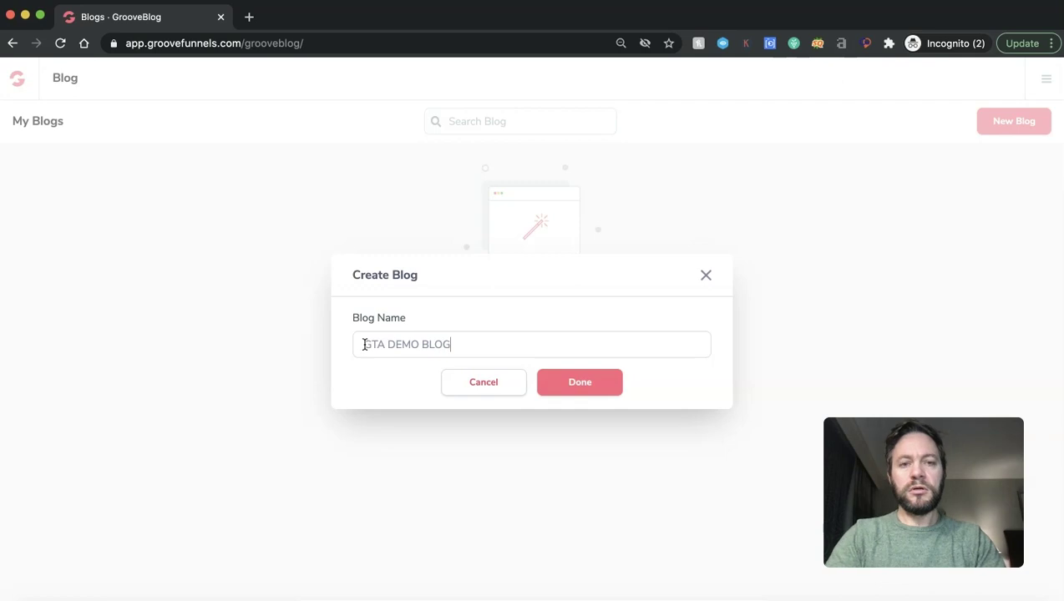
{"action": "left_click", "coordinate": [539, 384]}
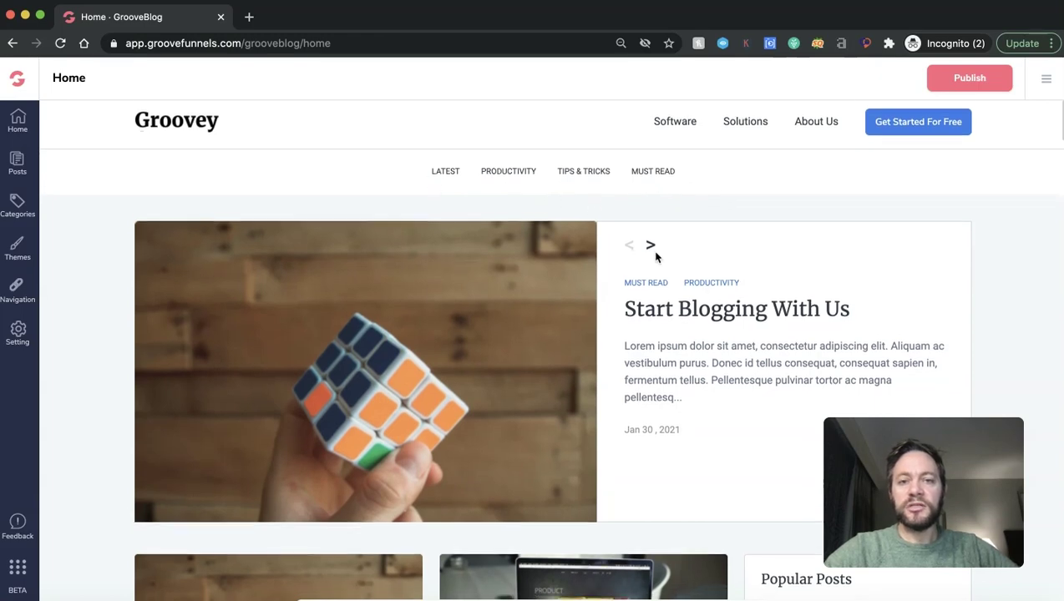
- Scroll through the sample posts and advance the featured-post slider to the next post
{"action": "scroll", "coordinate": [656, 253], "scroll_direction": "down", "scroll_amount": 1}
{"action": "scroll", "coordinate": [655, 253], "scroll_direction": "down", "scroll_amount": 1}
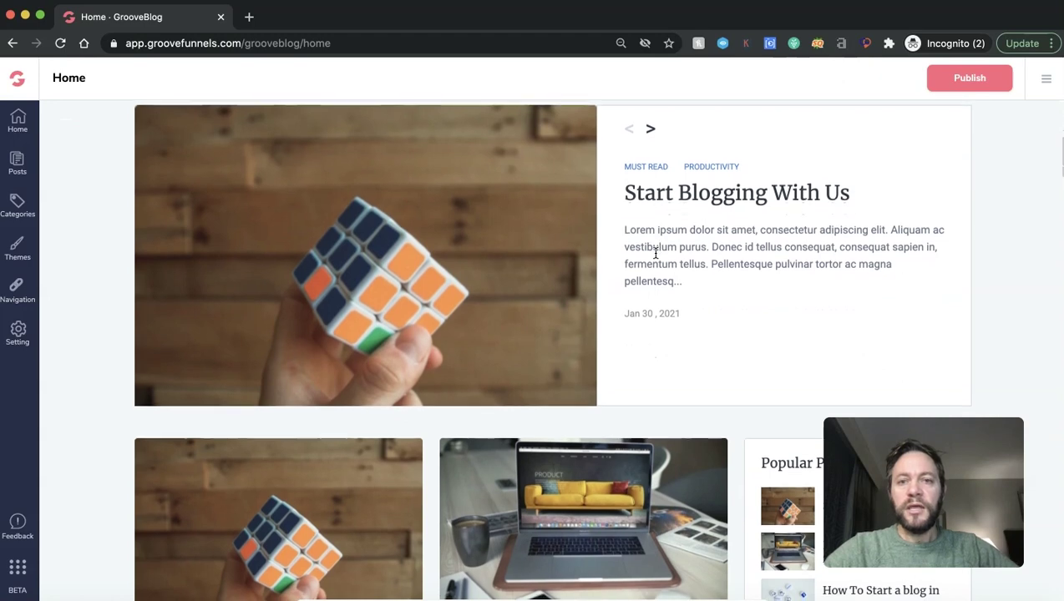
{"action": "scroll", "coordinate": [656, 255], "scroll_direction": "down", "scroll_amount": 2}
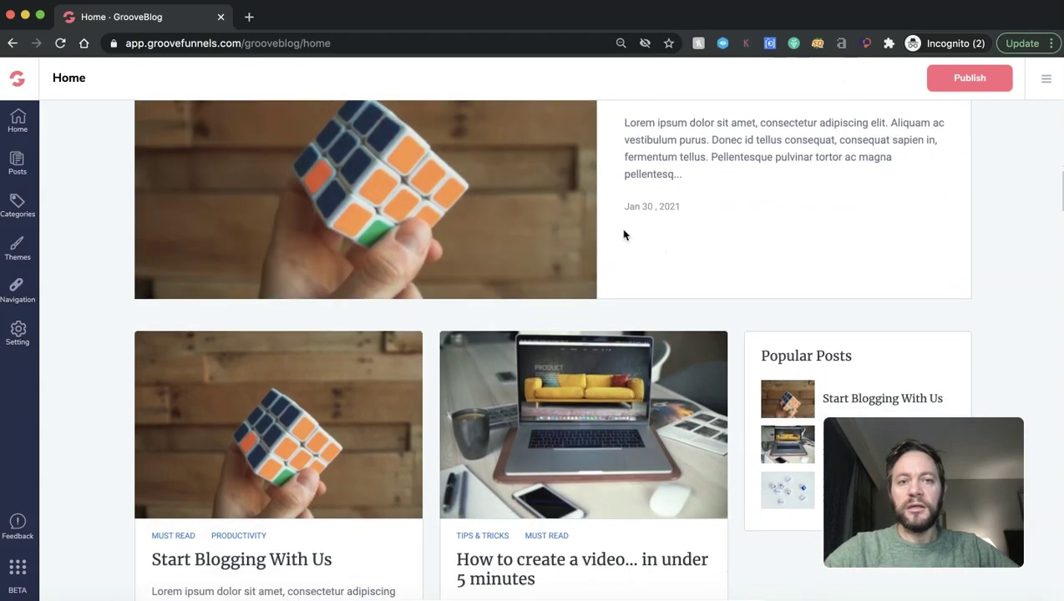
{"action": "scroll", "coordinate": [625, 234], "scroll_direction": "up", "scroll_amount": 3}
{"action": "left_click", "coordinate": [648, 222]}
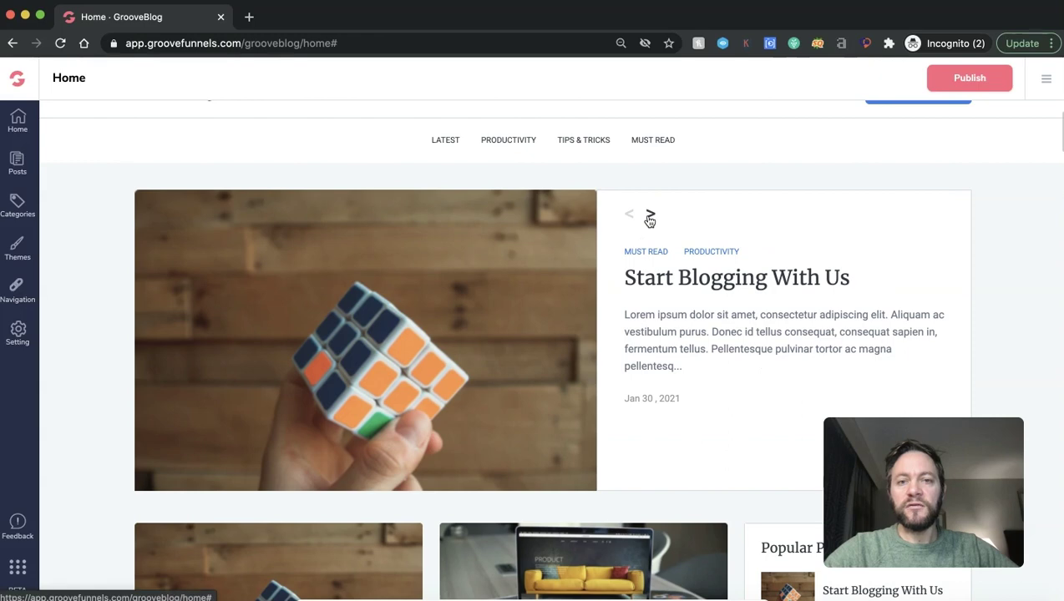
- Browse the rest of the sample posts, then return to the blog's Home view
{"action": "scroll", "coordinate": [598, 280], "scroll_direction": "down", "scroll_amount": 5}
{"action": "scroll", "coordinate": [595, 289], "scroll_direction": "down", "scroll_amount": 3}
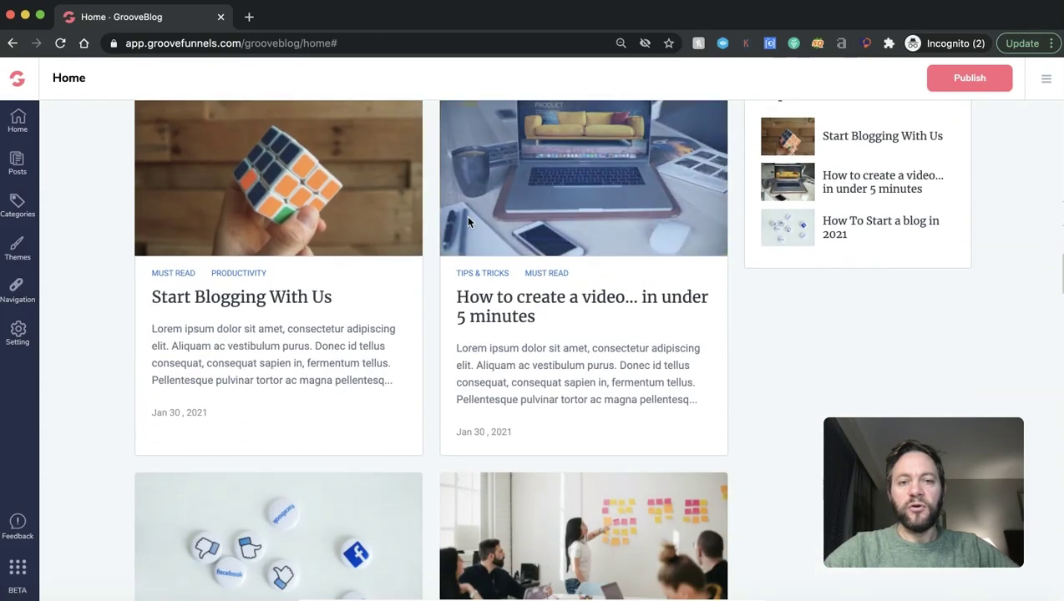
{"action": "scroll", "coordinate": [380, 423], "scroll_direction": "down", "scroll_amount": 2}
{"action": "scroll", "coordinate": [380, 423], "scroll_direction": "down", "scroll_amount": 2}
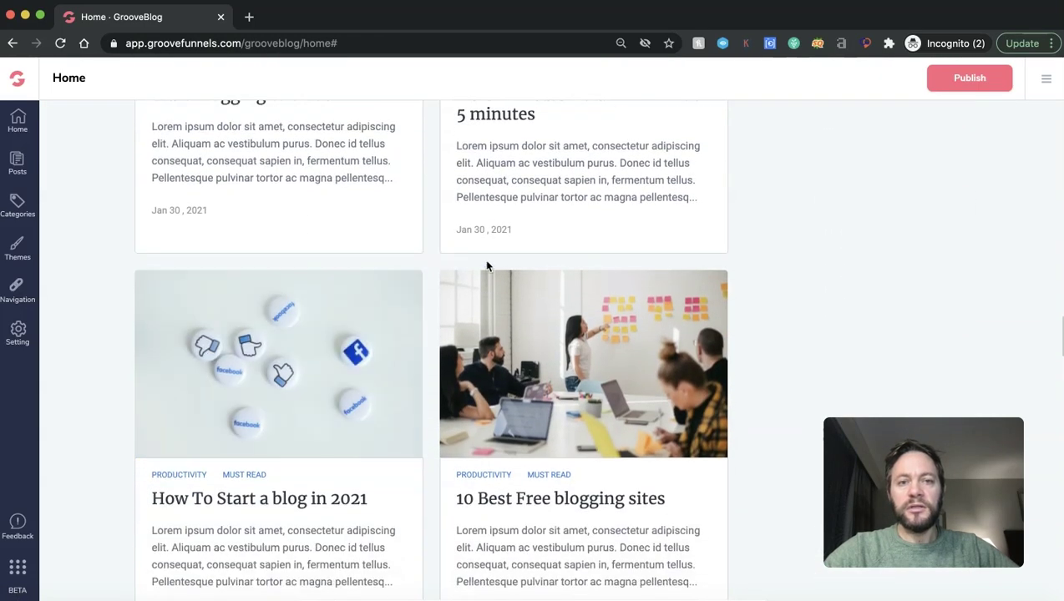
{"action": "scroll", "coordinate": [444, 251], "scroll_direction": "up", "scroll_amount": 2}
{"action": "scroll", "coordinate": [444, 251], "scroll_direction": "up", "scroll_amount": 1}
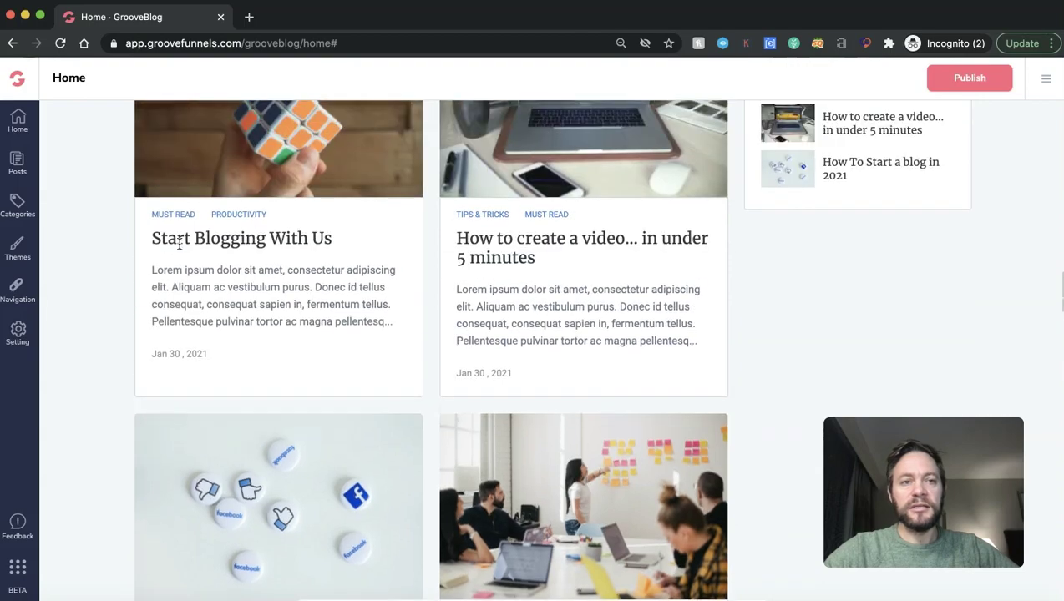
{"action": "scroll", "coordinate": [302, 351], "scroll_direction": "down", "scroll_amount": 3}
{"action": "scroll", "coordinate": [307, 353], "scroll_direction": "down", "scroll_amount": 7}
{"action": "scroll", "coordinate": [445, 383], "scroll_direction": "up", "scroll_amount": 10}
{"action": "scroll", "coordinate": [446, 383], "scroll_direction": "up", "scroll_amount": 4}
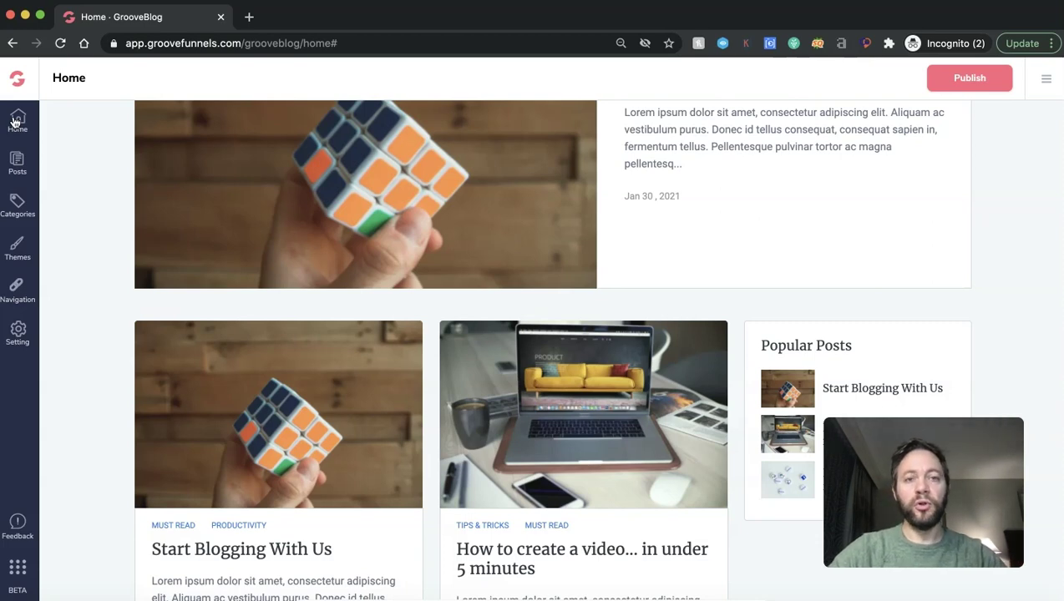
{"action": "left_click", "coordinate": [16, 122]}
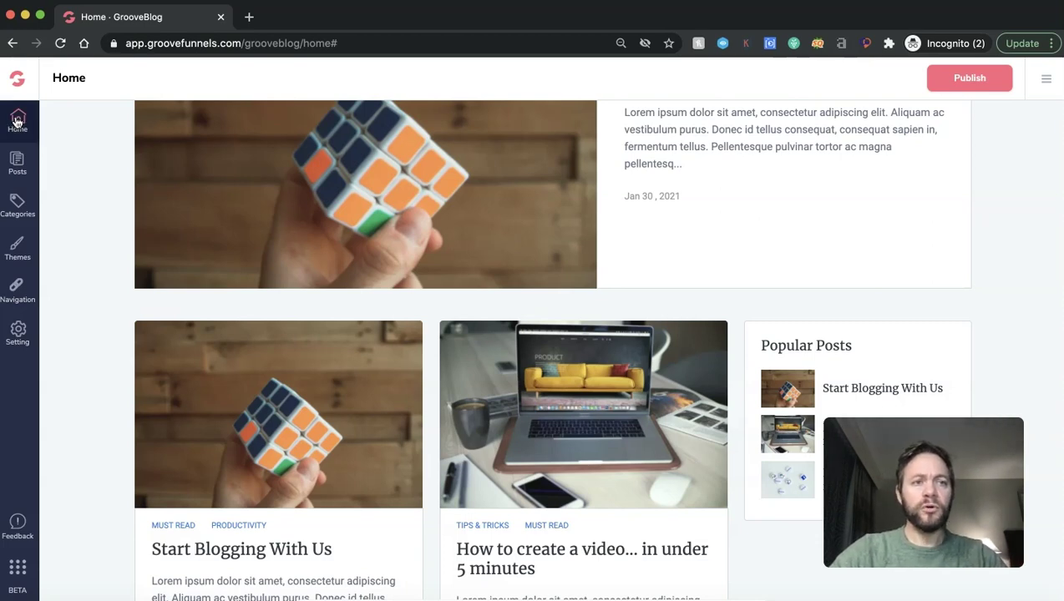
- From the Posts list, peek at the Start Blogging With Us options, then begin a new post
{"action": "left_click", "coordinate": [23, 171]}
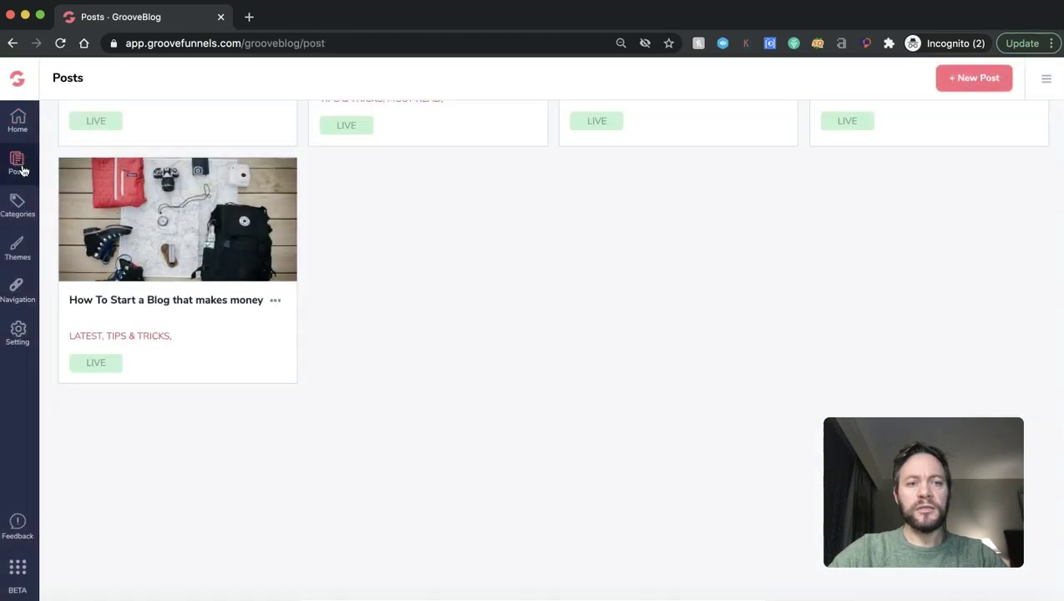
{"action": "scroll", "coordinate": [383, 309], "scroll_direction": "up", "scroll_amount": 3}
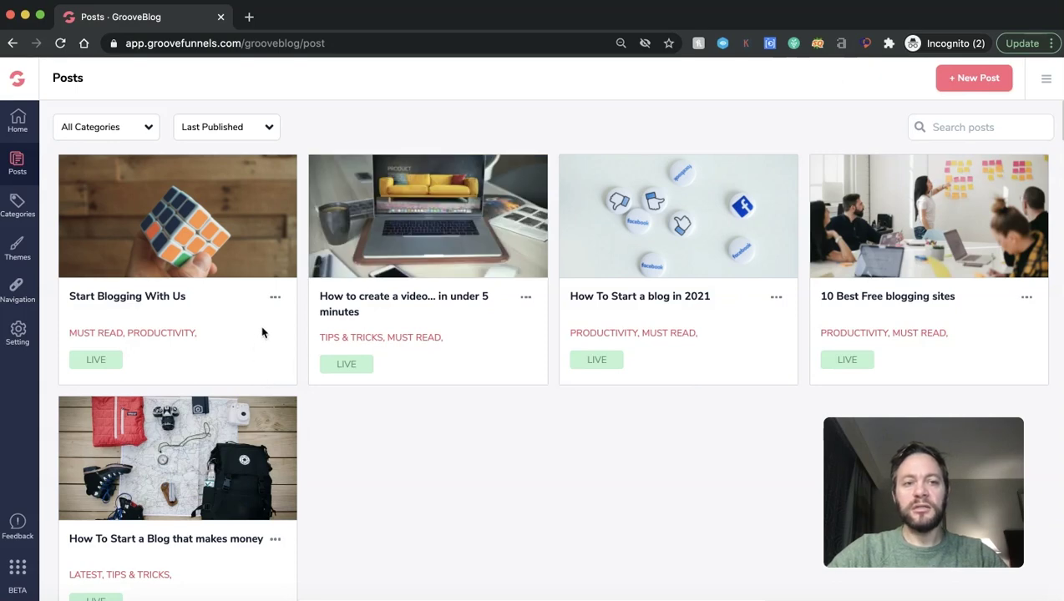
{"action": "left_click", "coordinate": [274, 299]}
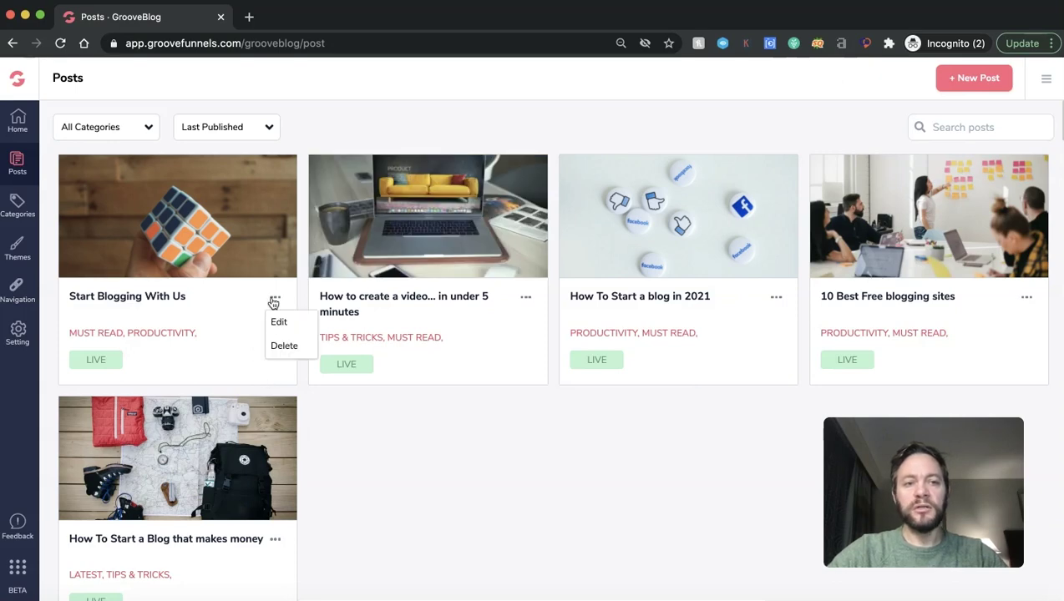
{"action": "left_click", "coordinate": [383, 432]}
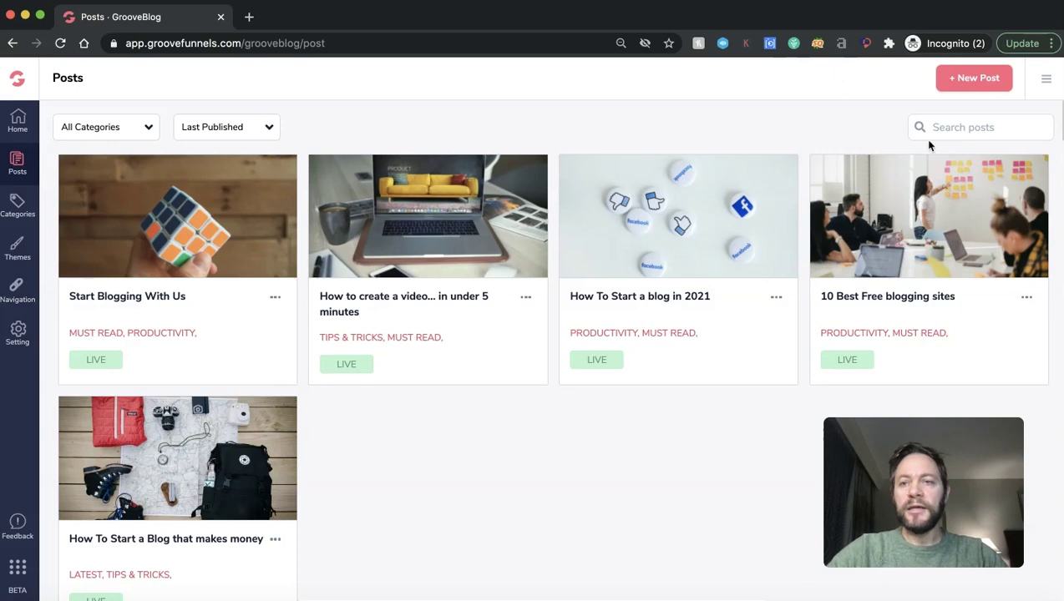
{"action": "left_click", "coordinate": [974, 81]}
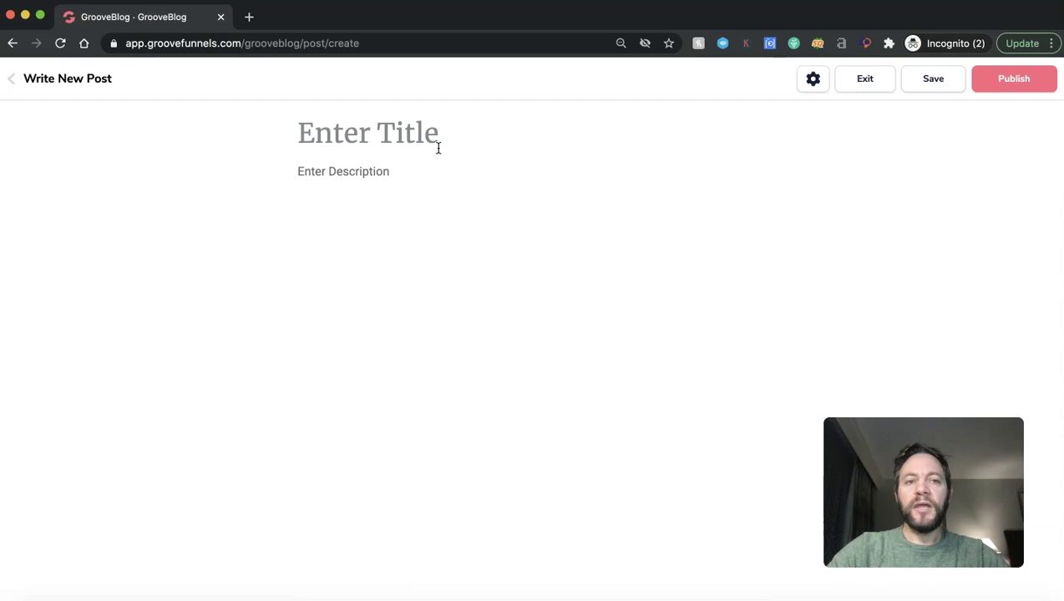
- Title the new post 'GTA DEMO POST' with description 'THIS IS IS JUST A TEST POST'
{"action": "left_click", "coordinate": [419, 132]}
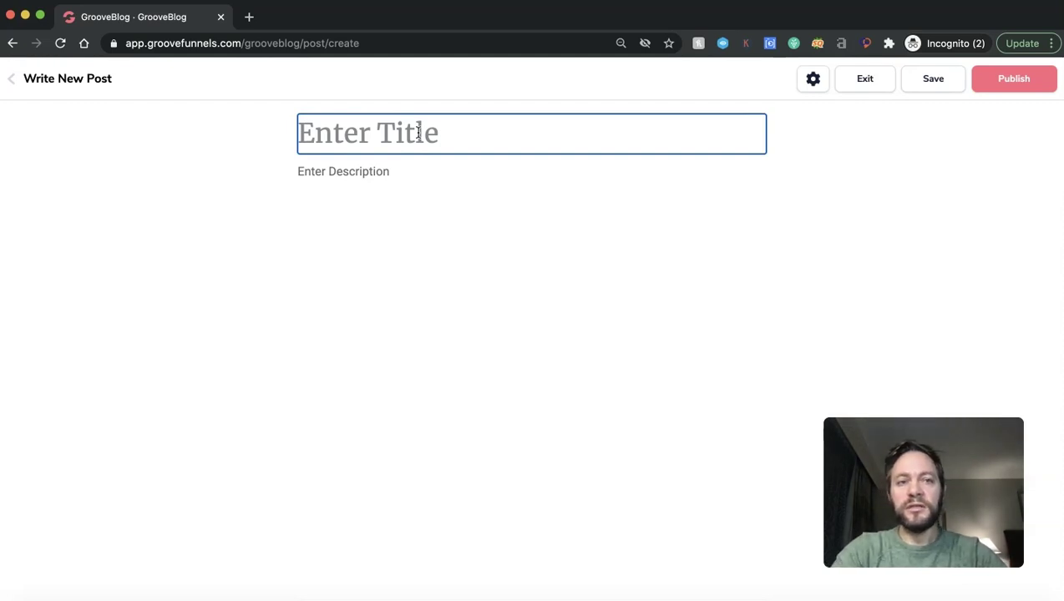
{"action": "type", "text": "G"}
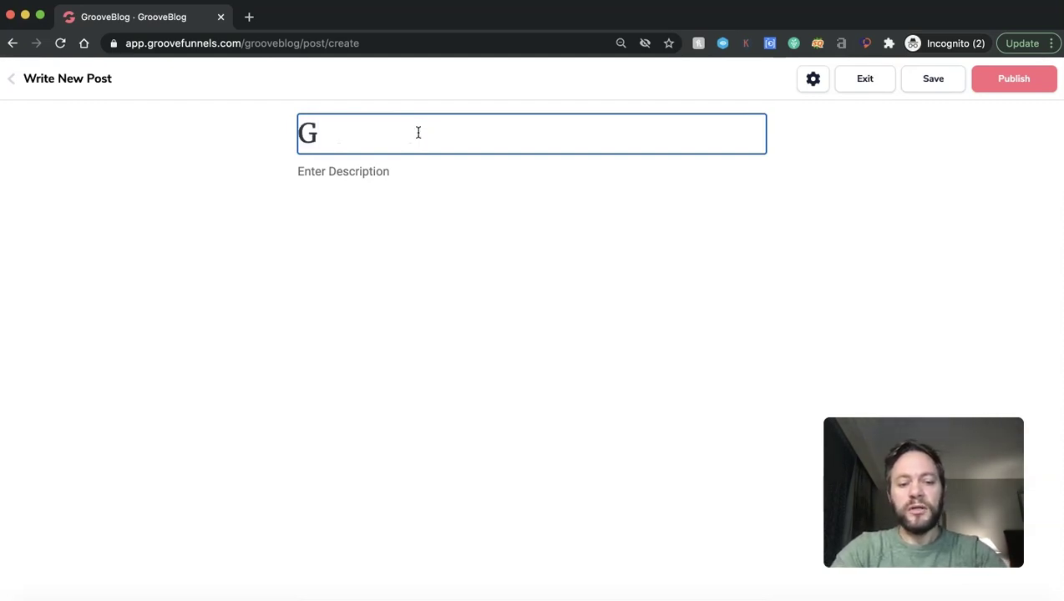
{"action": "type", "text": "TA "}
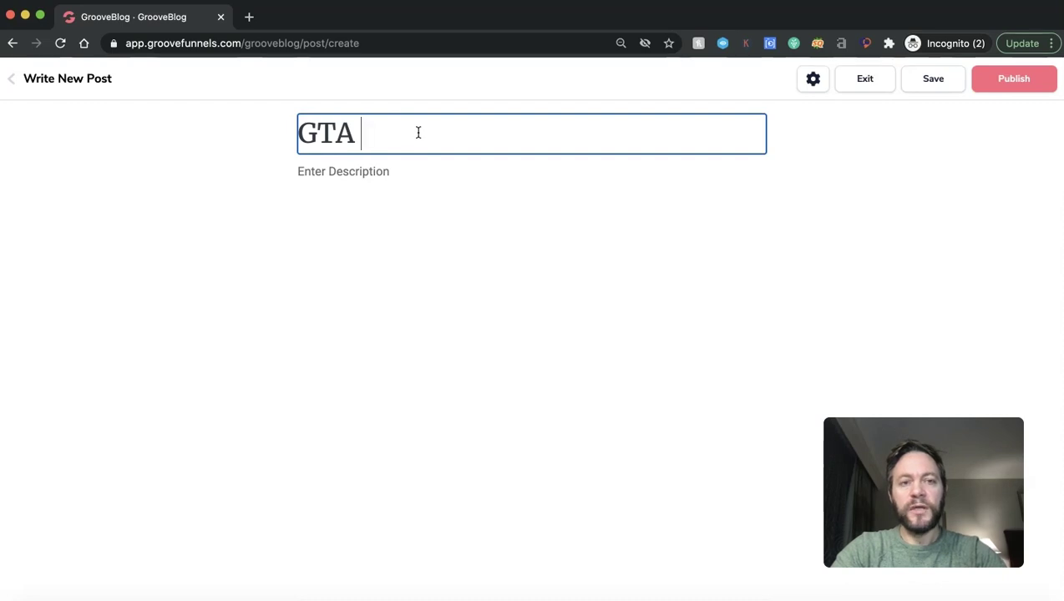
{"action": "type", "text": "DEMO"}
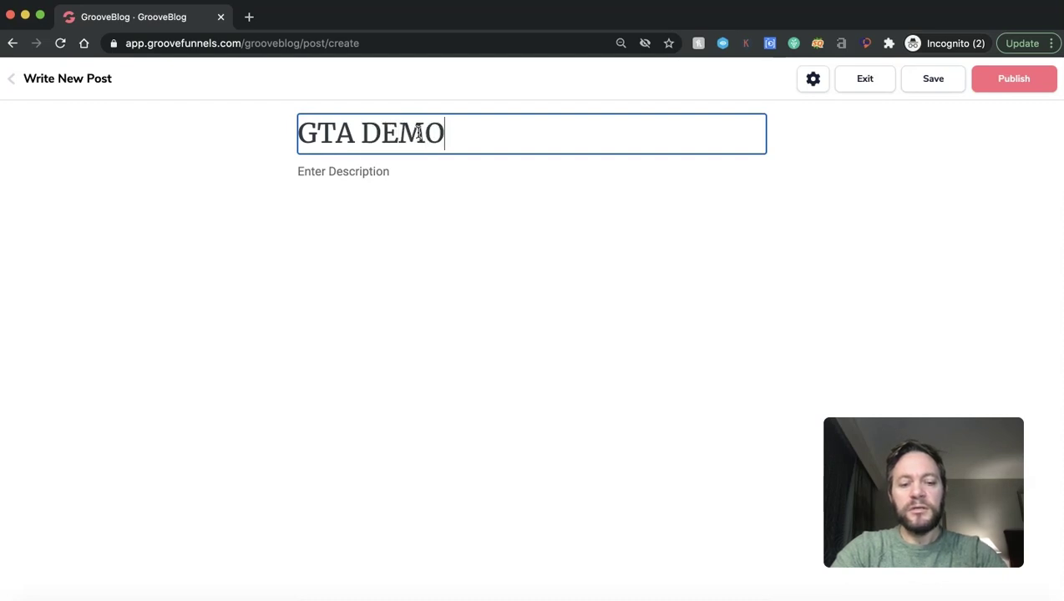
{"action": "type", "text": " POST"}
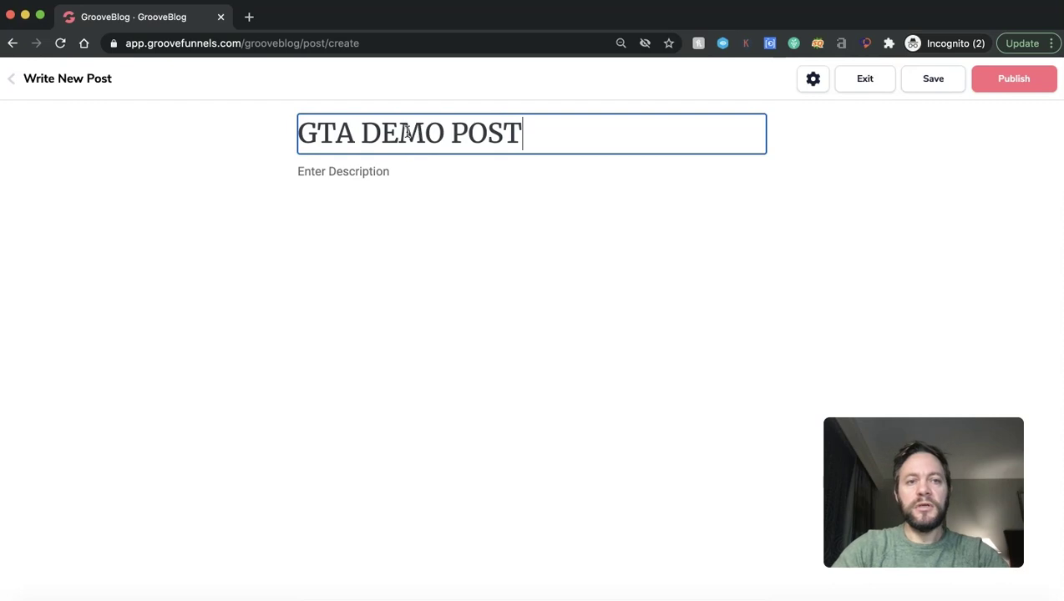
{"action": "left_click", "coordinate": [398, 174]}
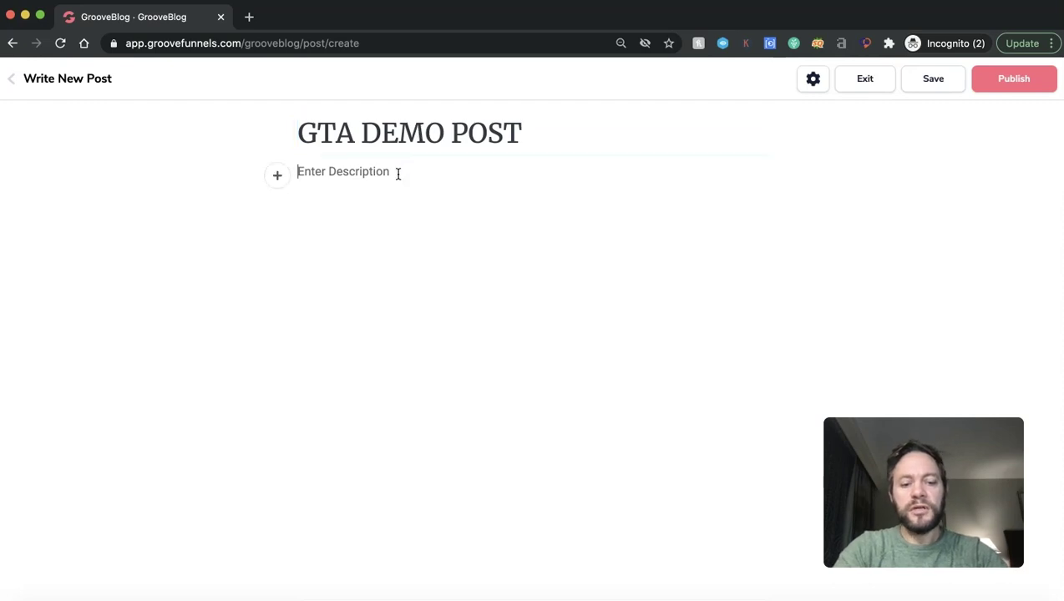
{"action": "type", "text": "THIS IS "}
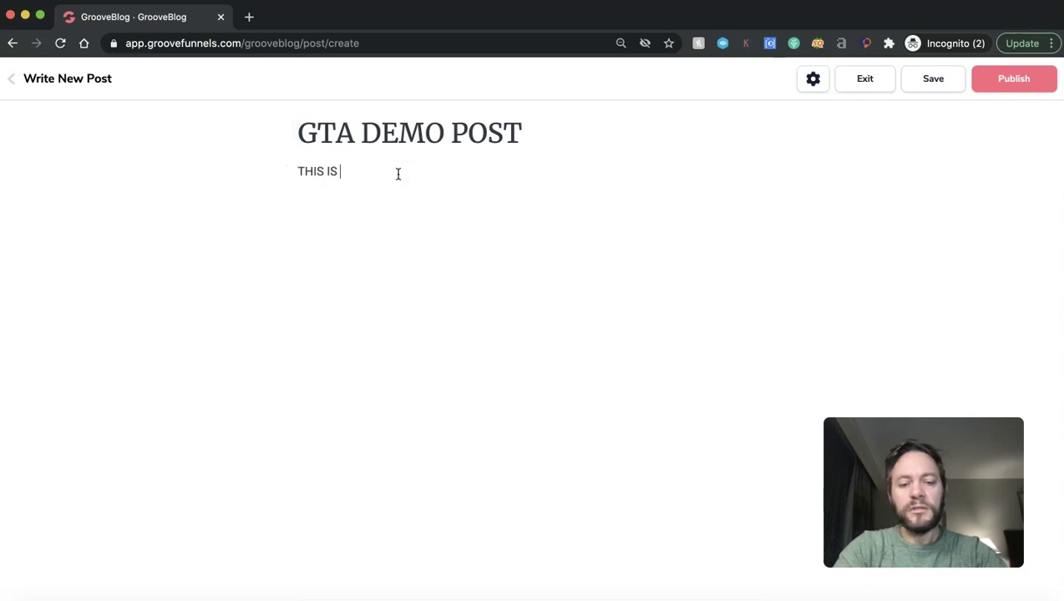
{"action": "type", "text": "IS JUST "}
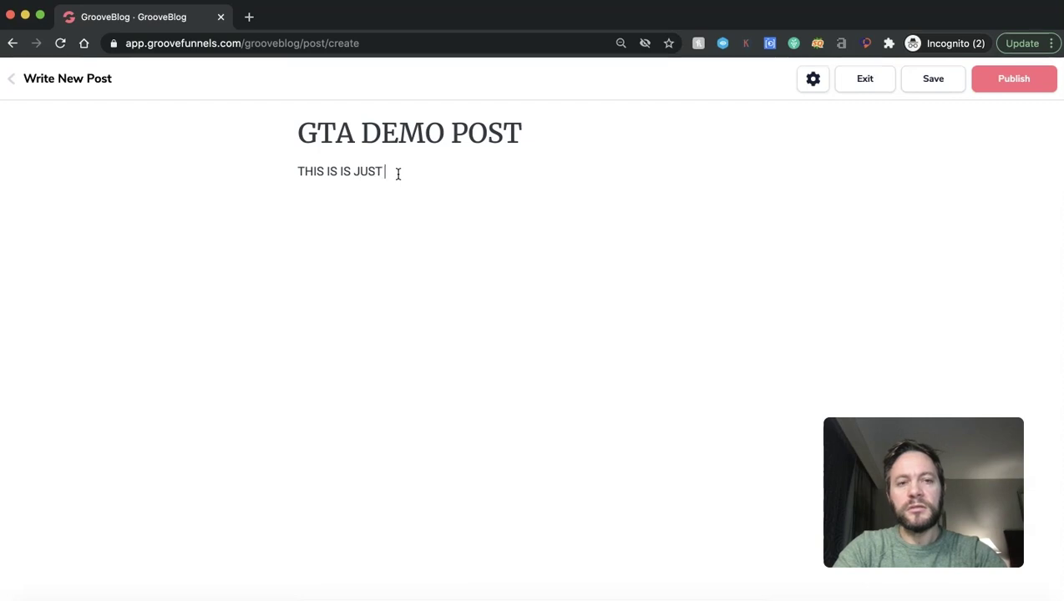
{"action": "type", "text": "A TEST POST"}
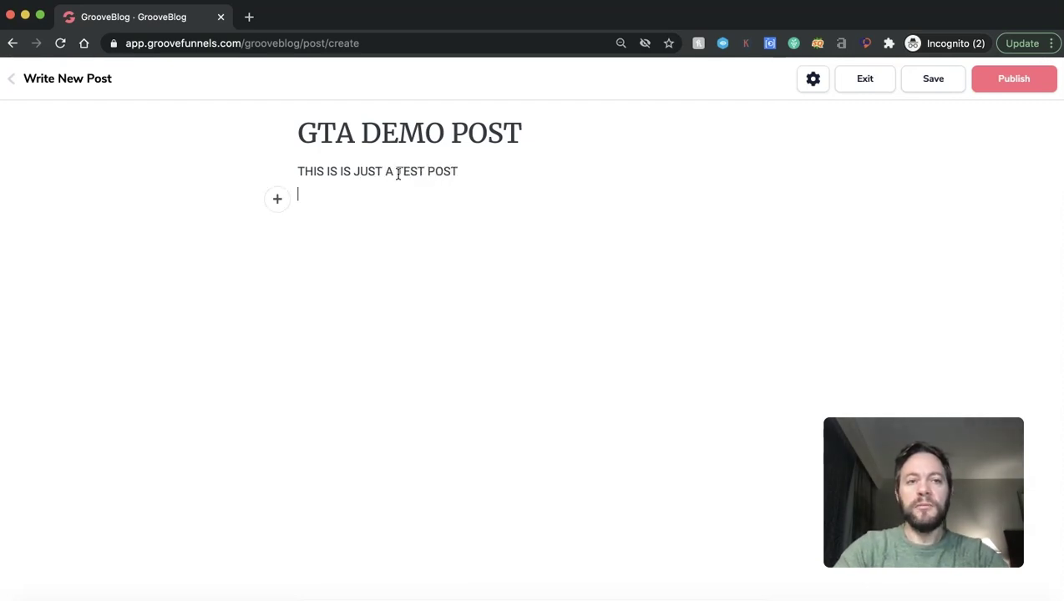
- Add a 'HFHDHDDS' filler paragraph followed by an empty line
{"action": "key", "text": "Return"}
{"action": "type", "text": "HFHDHDDS"}
{"action": "key", "text": "Return"}
{"action": "left_click", "coordinate": [279, 291]}
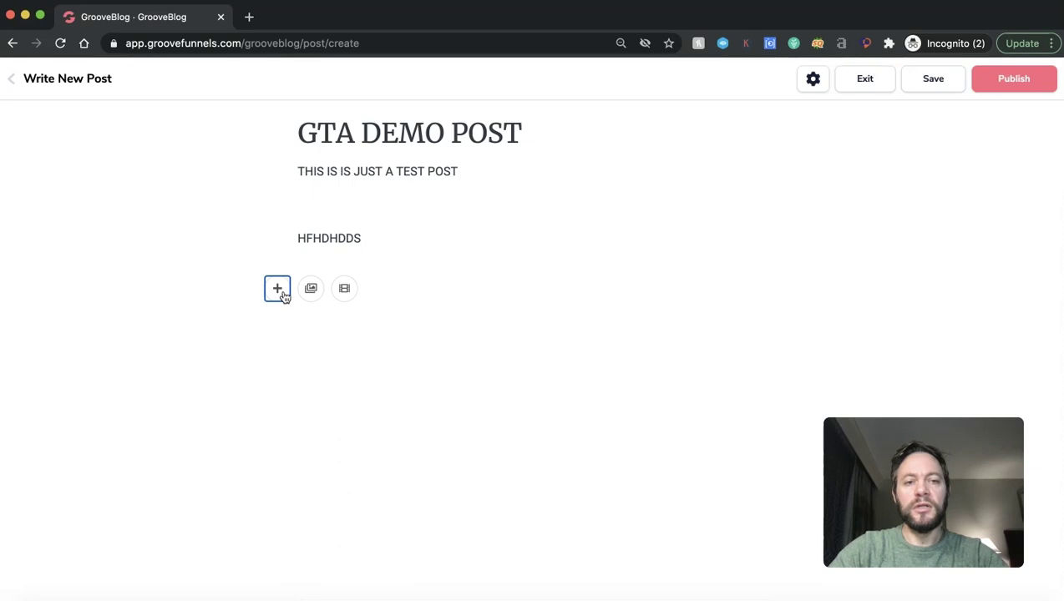
- Insert the pink 'The Ultimate Way to Make Money with Groove' eBook image from the Image Library
{"action": "left_click", "coordinate": [311, 294]}
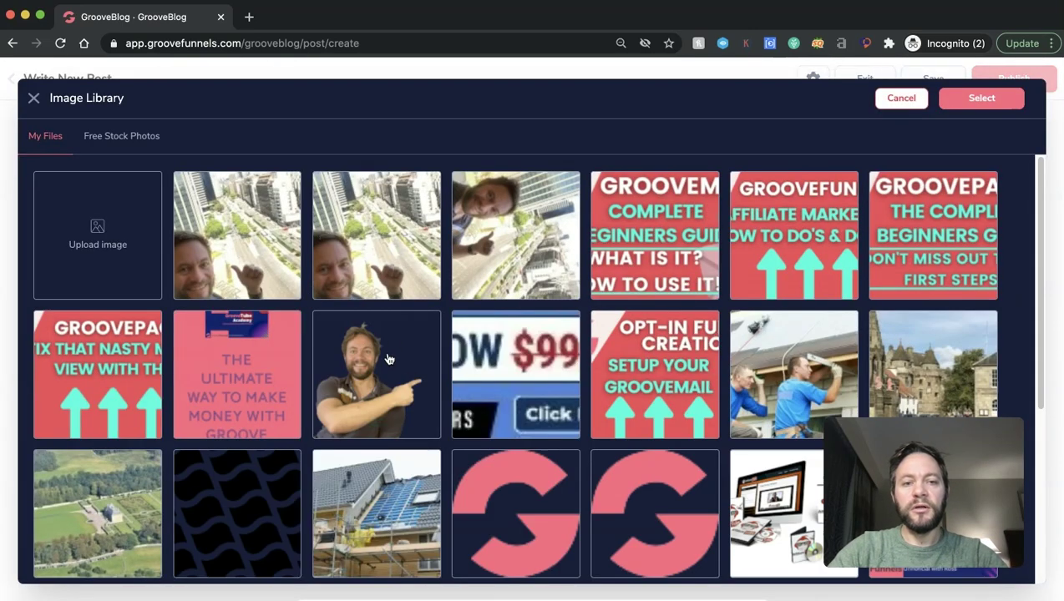
{"action": "scroll", "coordinate": [395, 382], "scroll_direction": "down", "scroll_amount": 2}
{"action": "left_click", "coordinate": [390, 381]}
{"action": "left_click", "coordinate": [976, 99]}
- Bring up the media insert options below the image and start adding a video link
{"action": "scroll", "coordinate": [405, 345], "scroll_direction": "down", "scroll_amount": 4}
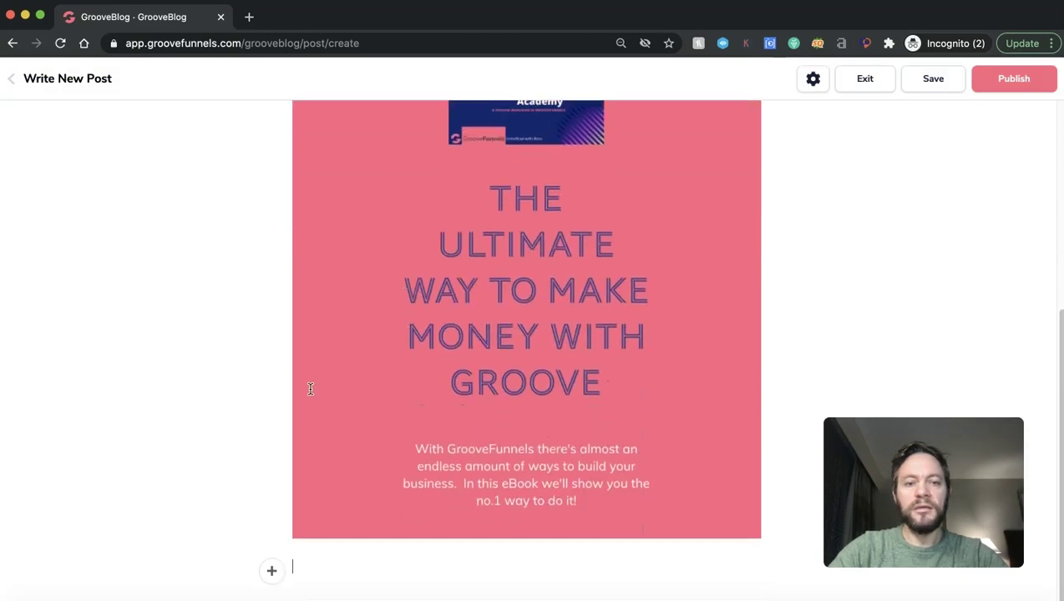
{"action": "left_click", "coordinate": [272, 576]}
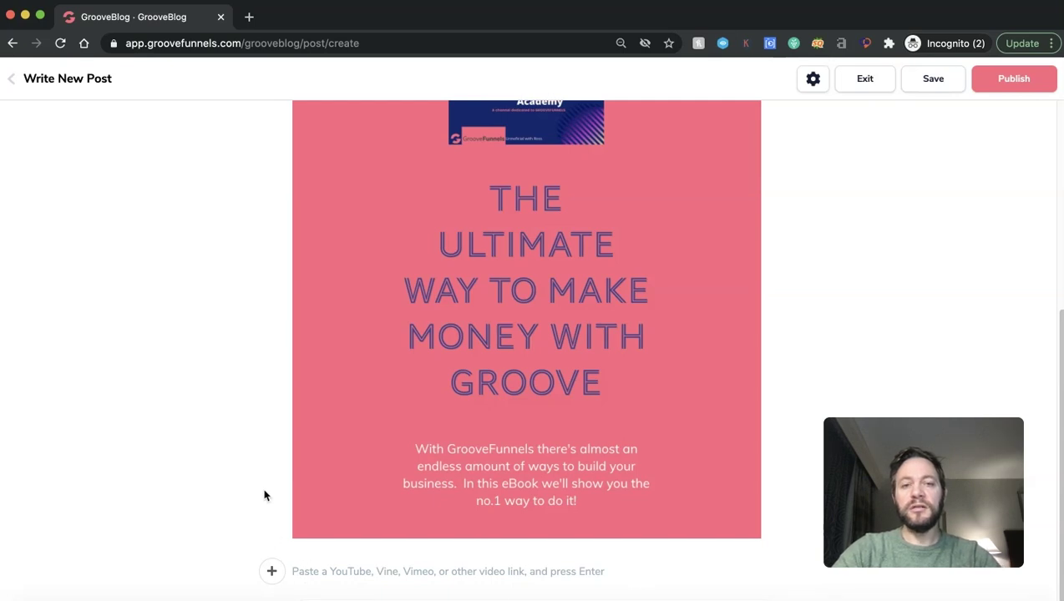
{"action": "scroll", "coordinate": [385, 490], "scroll_direction": "up", "scroll_amount": 5}
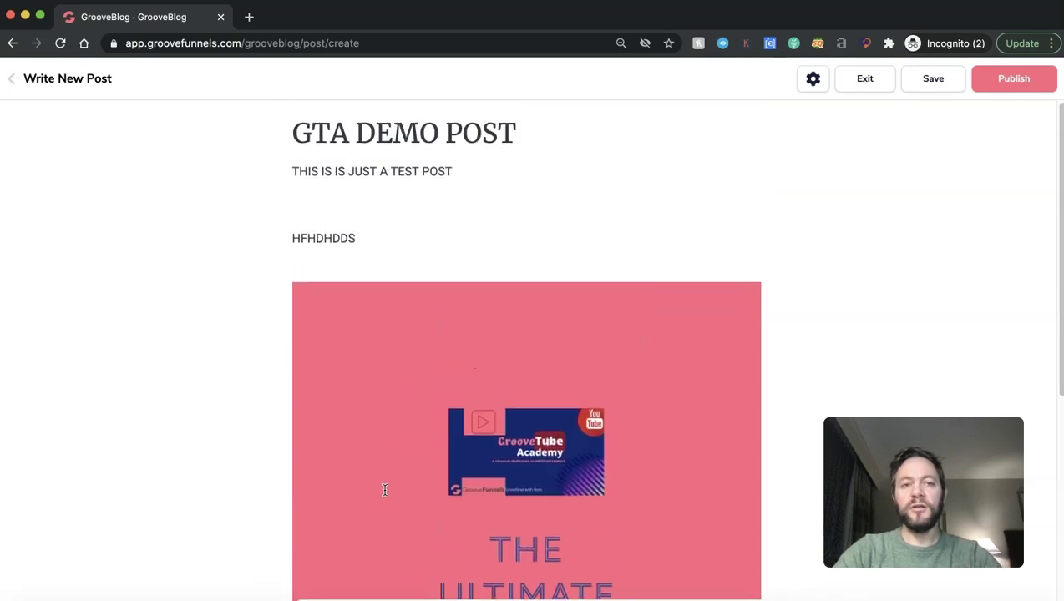
{"action": "scroll", "coordinate": [385, 491], "scroll_direction": "down", "scroll_amount": 4}
{"action": "left_click", "coordinate": [336, 568]}
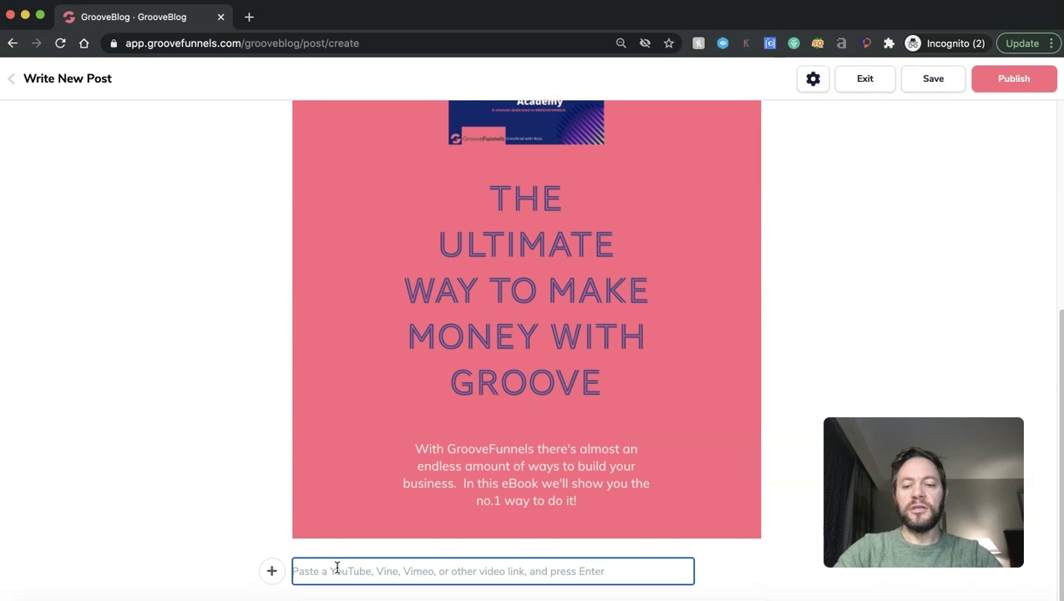
{"action": "scroll", "coordinate": [337, 568], "scroll_direction": "up", "scroll_amount": 4}
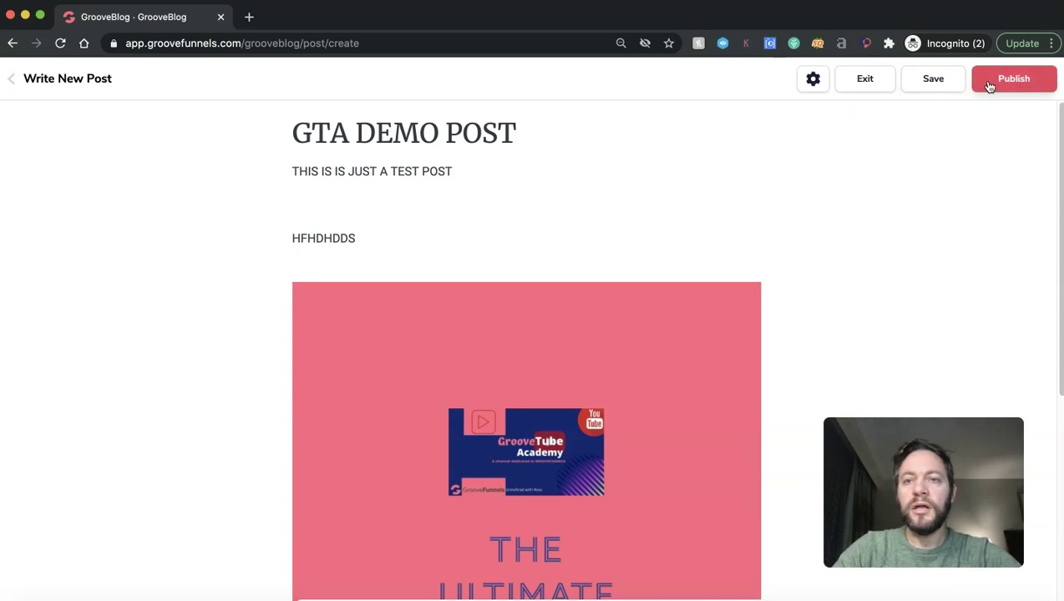
- In the post settings, set the photo of the man pointing as the featured image
{"action": "left_click", "coordinate": [820, 88]}
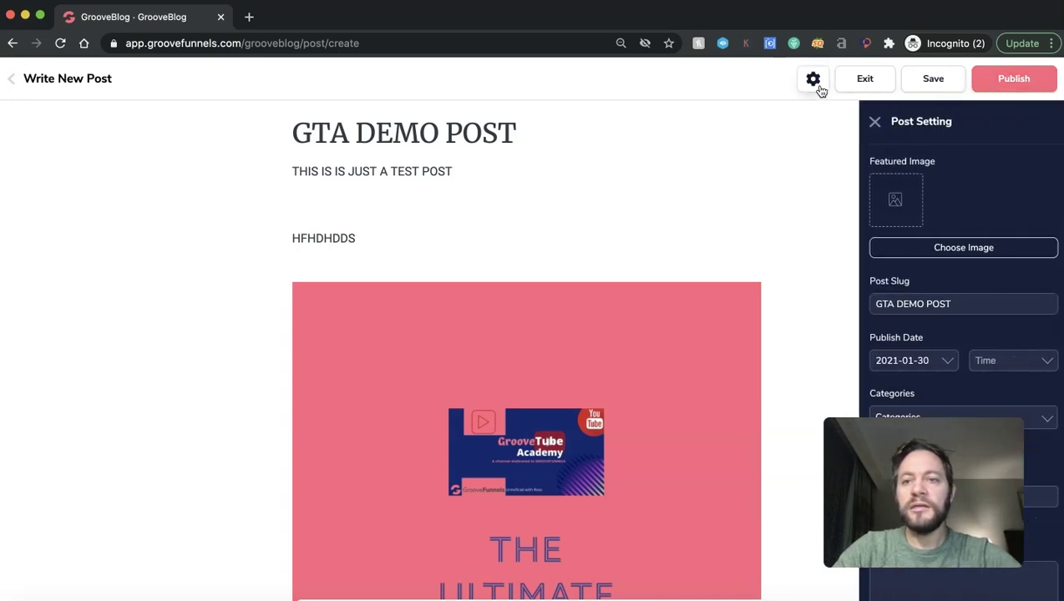
{"action": "left_click_drag", "start_coordinate": [902, 524], "coordinate": [83, 543]}
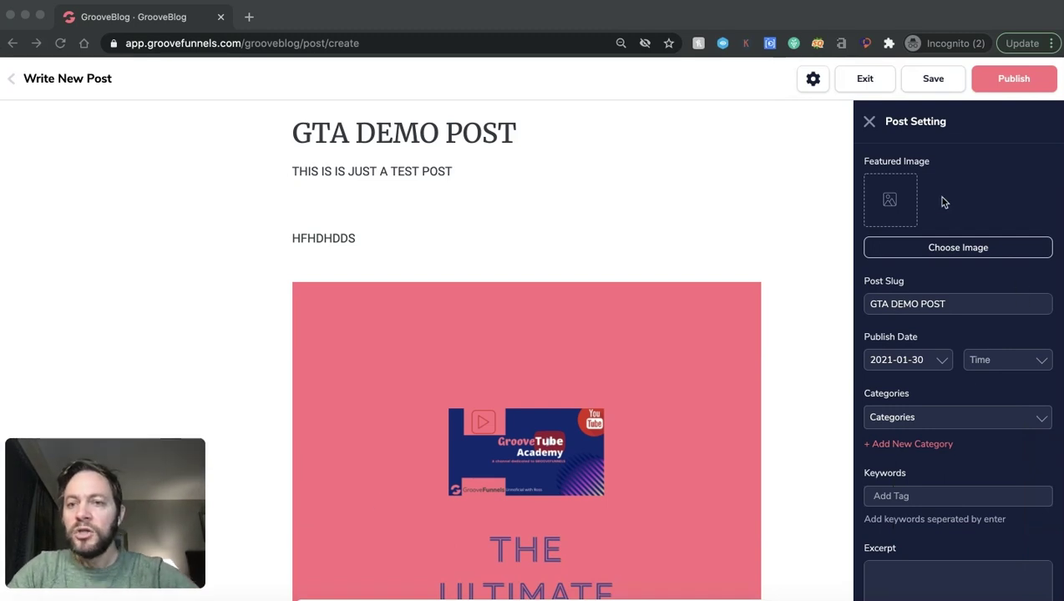
{"action": "left_click", "coordinate": [979, 251]}
{"action": "left_click", "coordinate": [977, 250]}
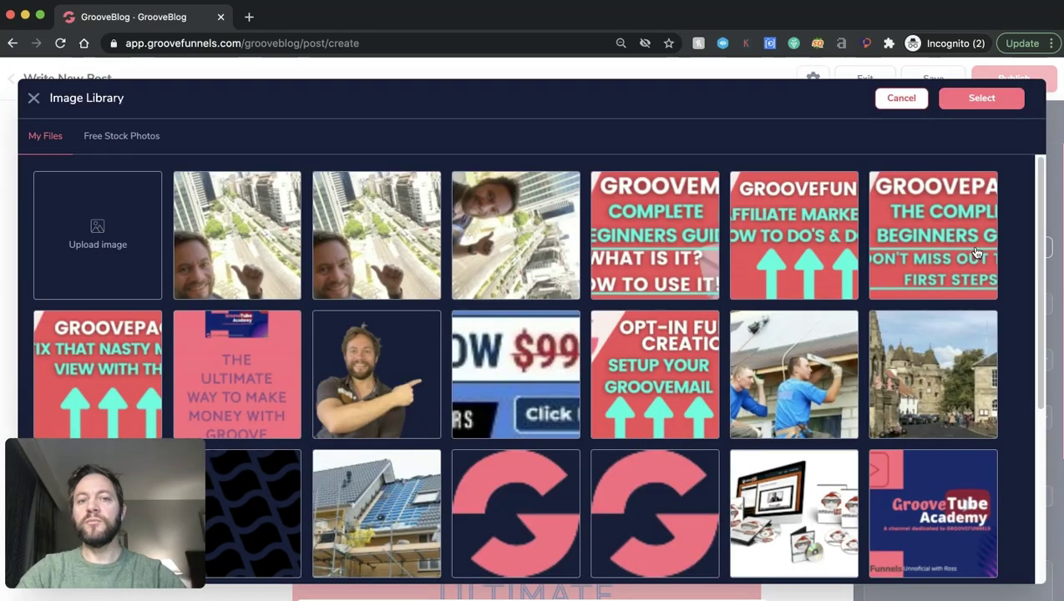
{"action": "left_click", "coordinate": [417, 368]}
{"action": "left_click", "coordinate": [988, 99]}
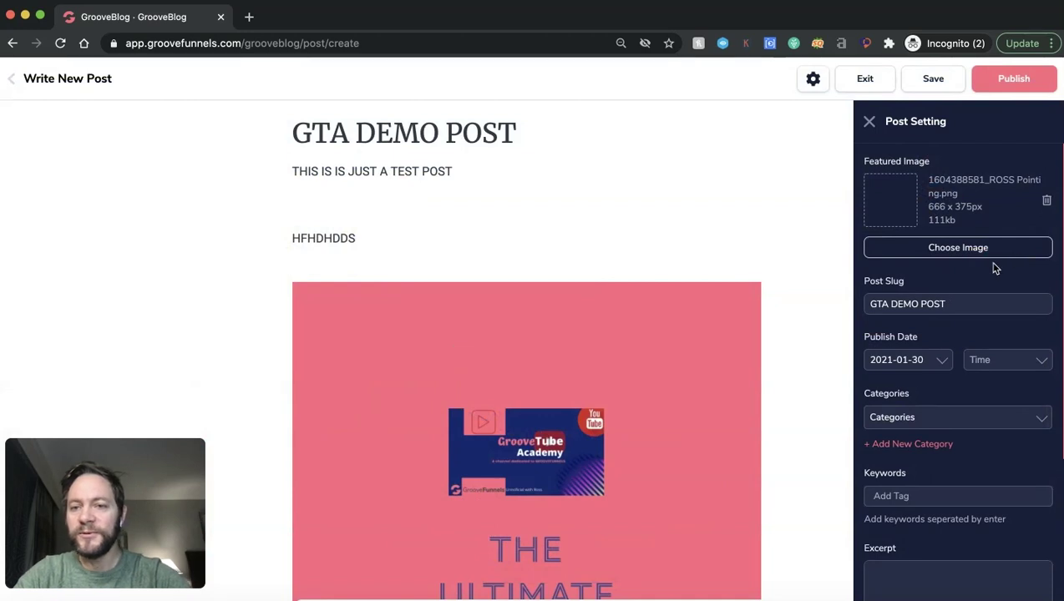
{"action": "scroll", "coordinate": [994, 268], "scroll_direction": "down", "scroll_amount": 3}
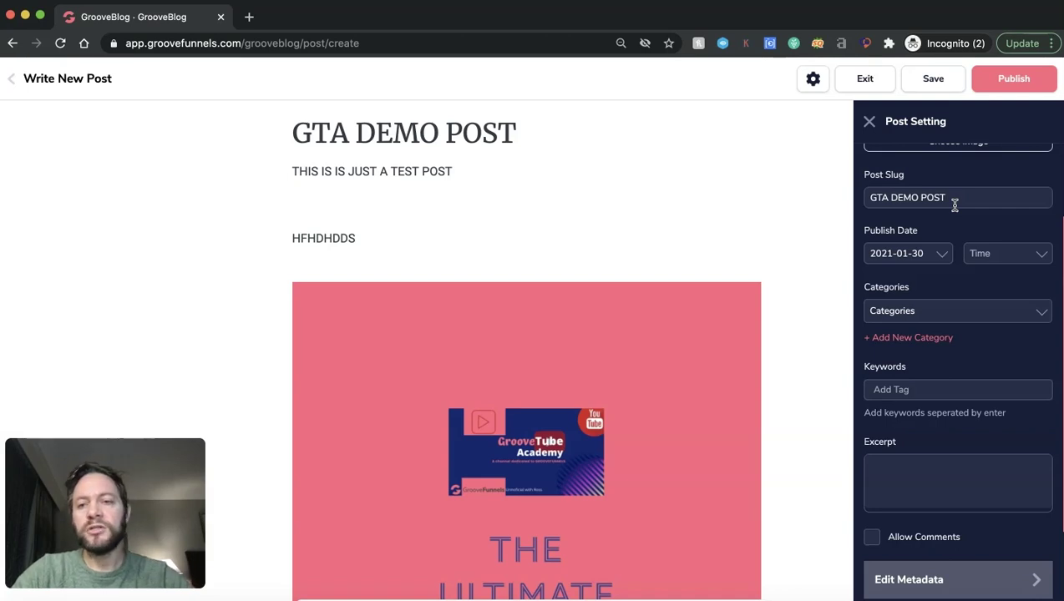
{"action": "scroll", "coordinate": [951, 219], "scroll_direction": "down", "scroll_amount": 2}
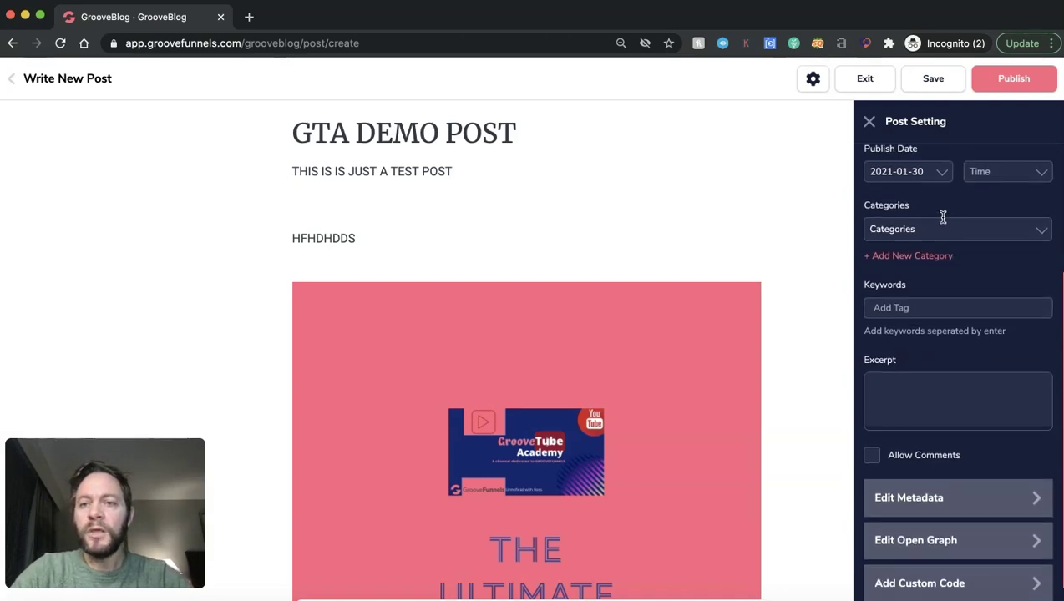
{"action": "scroll", "coordinate": [942, 219], "scroll_direction": "up", "scroll_amount": 1}
- Schedule the post to publish on 2021-01-31 at 02:20:20
{"action": "left_click", "coordinate": [942, 226]}
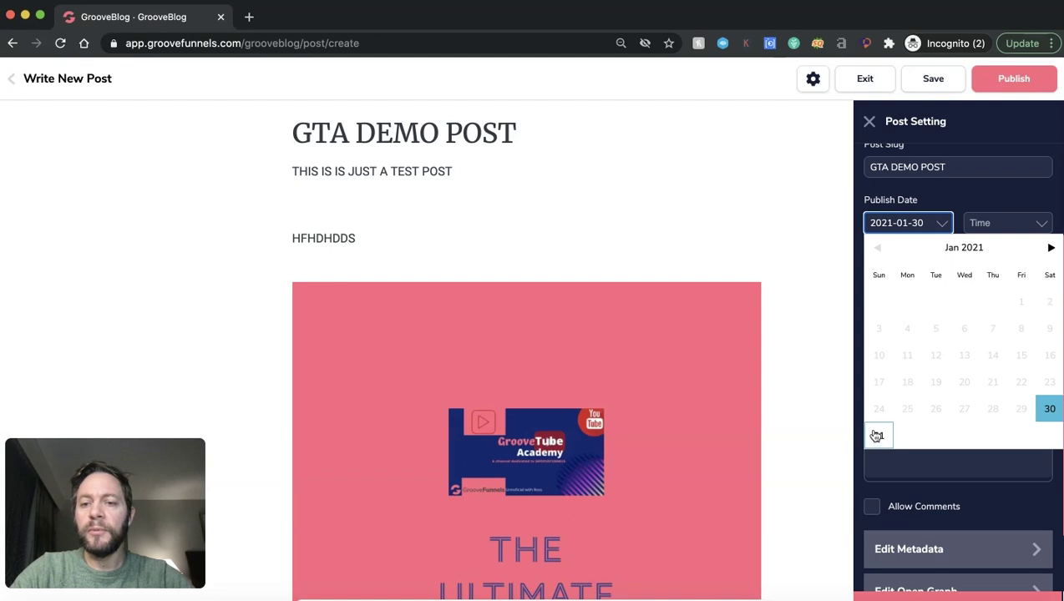
{"action": "left_click", "coordinate": [879, 436]}
{"action": "left_click", "coordinate": [1025, 227]}
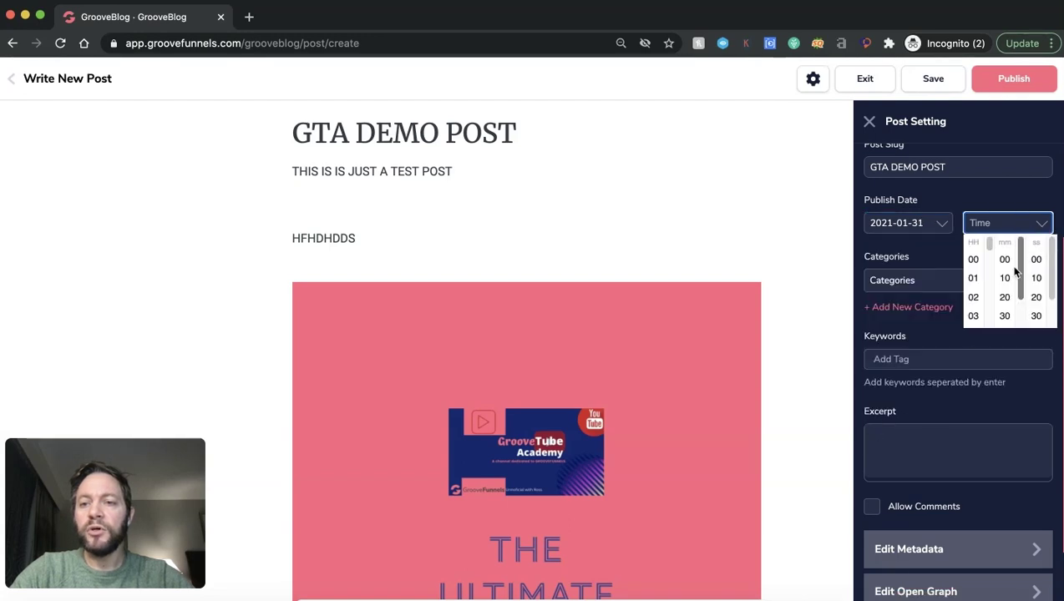
{"action": "left_click", "coordinate": [973, 297]}
{"action": "left_click", "coordinate": [1003, 299]}
{"action": "left_click", "coordinate": [1036, 299]}
- Look through the post categories list without choosing one
{"action": "scroll", "coordinate": [1018, 199], "scroll_direction": "down", "scroll_amount": 1}
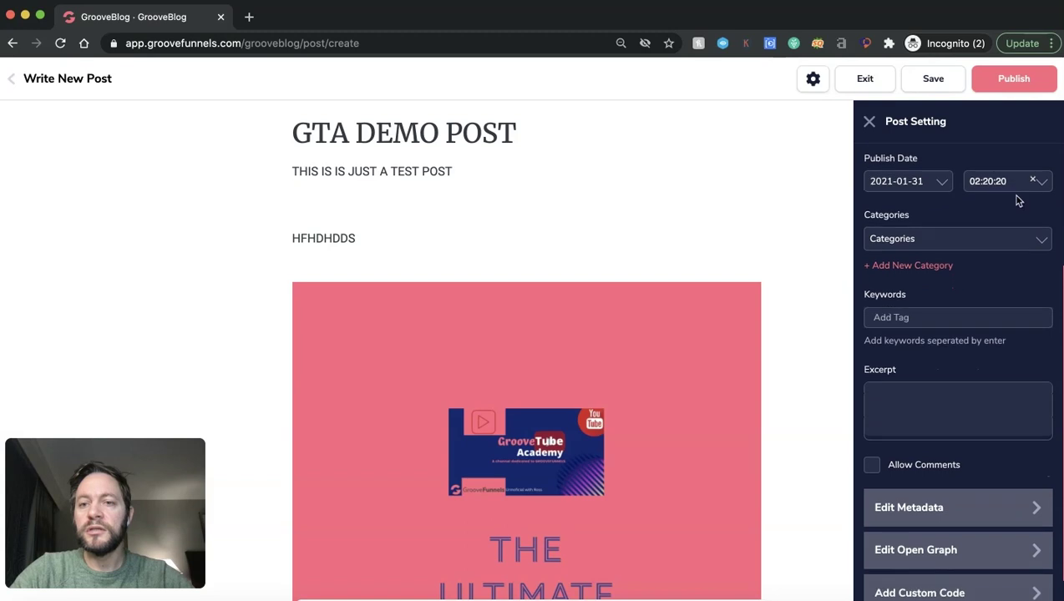
{"action": "left_click", "coordinate": [1040, 243]}
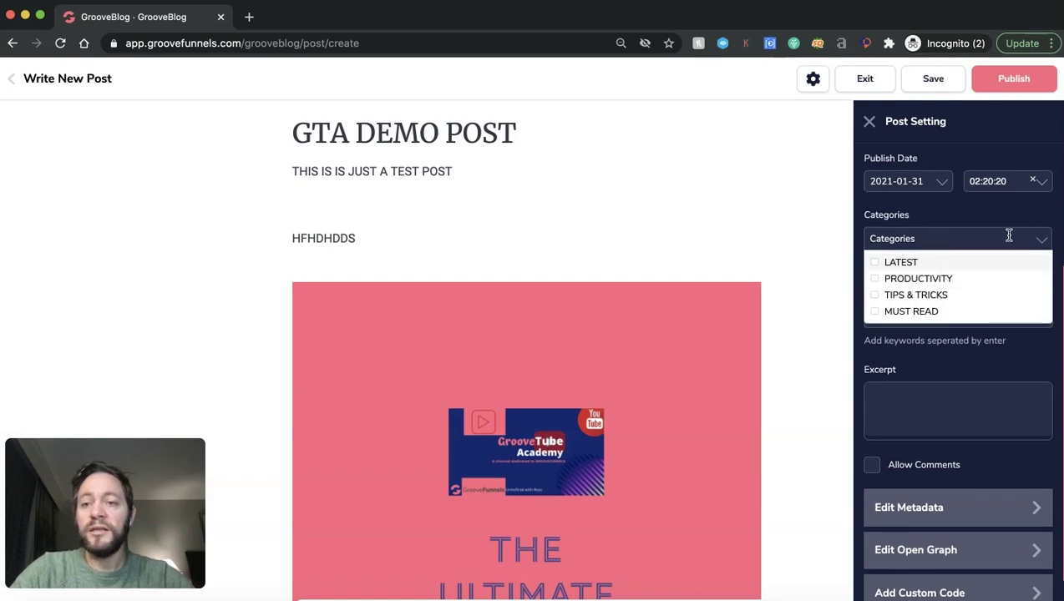
{"action": "left_click", "coordinate": [1039, 248]}
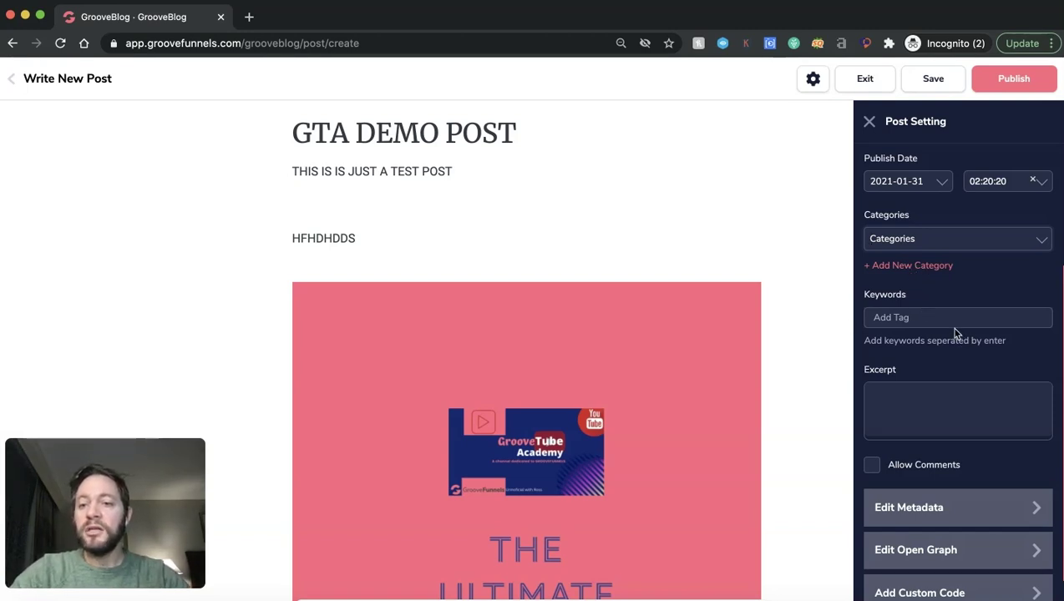
{"action": "scroll", "coordinate": [956, 333], "scroll_direction": "down", "scroll_amount": 1}
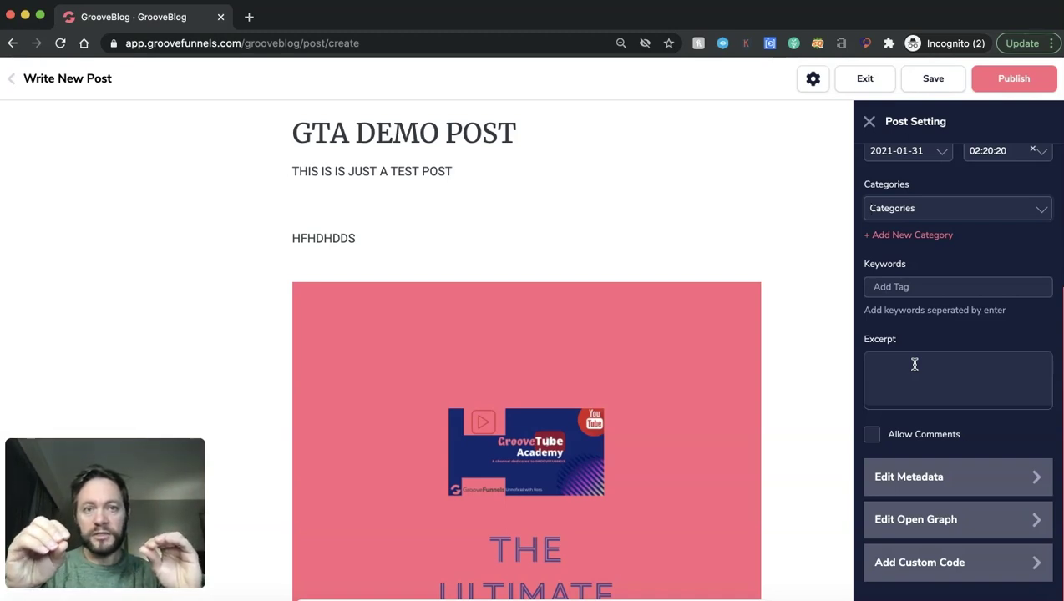
{"action": "left_click", "coordinate": [961, 464]}
{"action": "scroll", "coordinate": [966, 464], "scroll_direction": "down", "scroll_amount": 1}
{"action": "scroll", "coordinate": [972, 472], "scroll_direction": "down", "scroll_amount": 1}
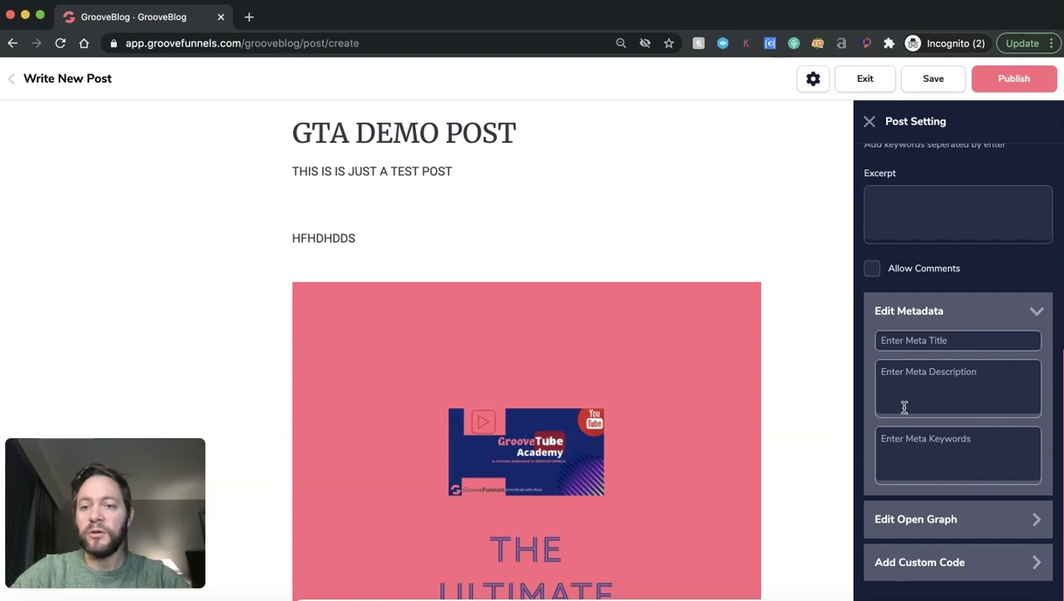
{"action": "left_click", "coordinate": [1034, 314]}
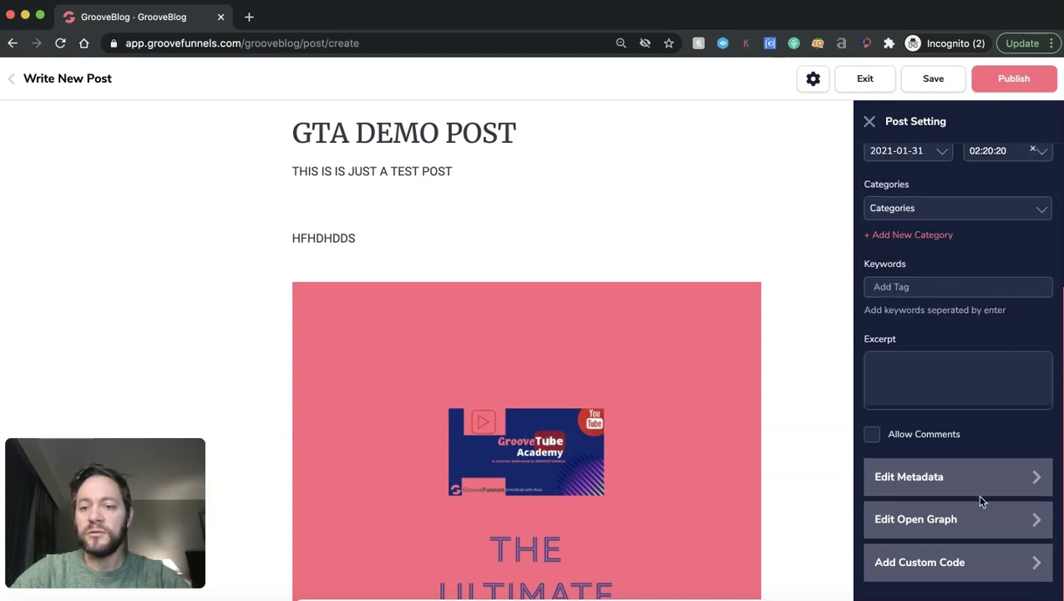
{"action": "left_click", "coordinate": [976, 524]}
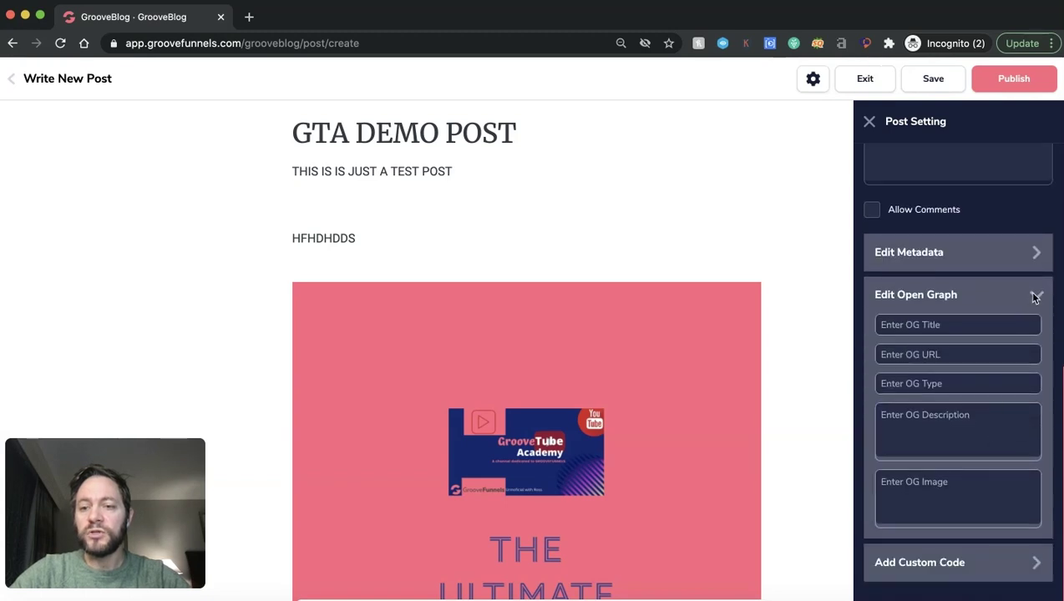
{"action": "left_click", "coordinate": [1034, 297]}
{"action": "left_click", "coordinate": [1013, 558]}
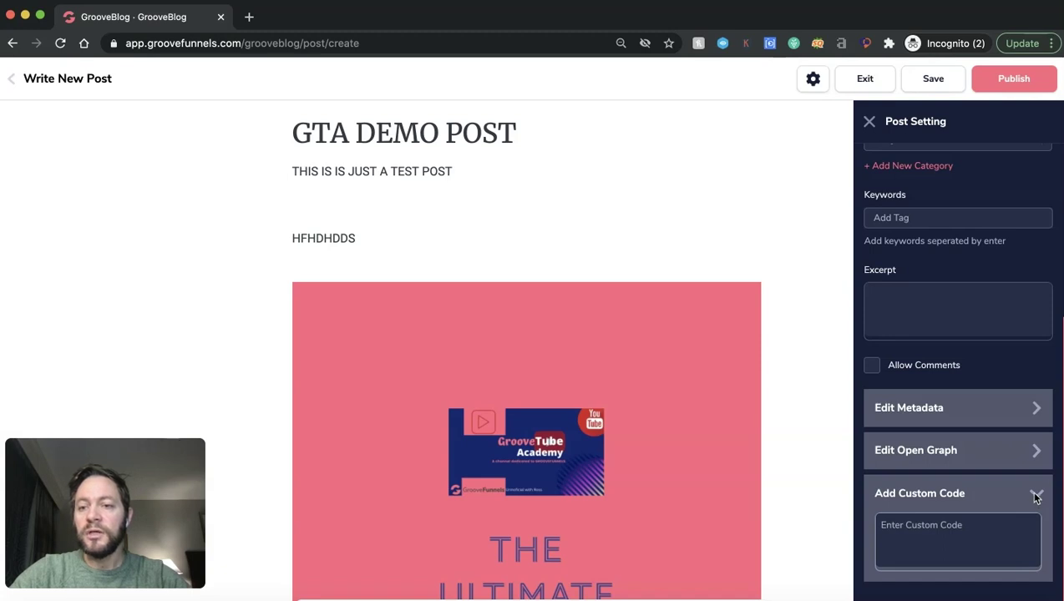
{"action": "scroll", "coordinate": [1036, 498], "scroll_direction": "up", "scroll_amount": 5}
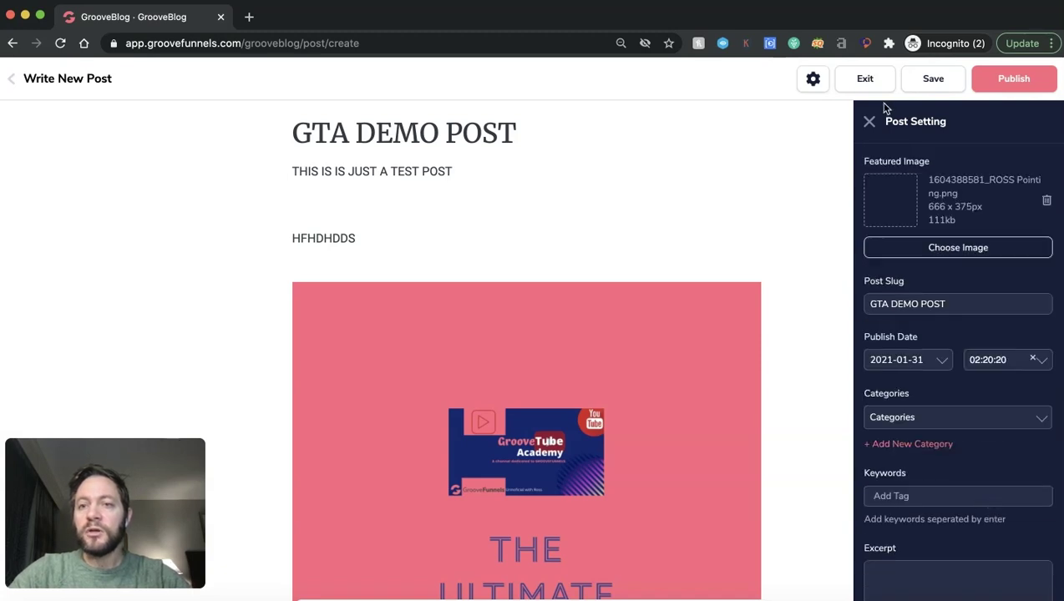
- Close the post settings and publish GTA DEMO POST
{"action": "left_click", "coordinate": [869, 121]}
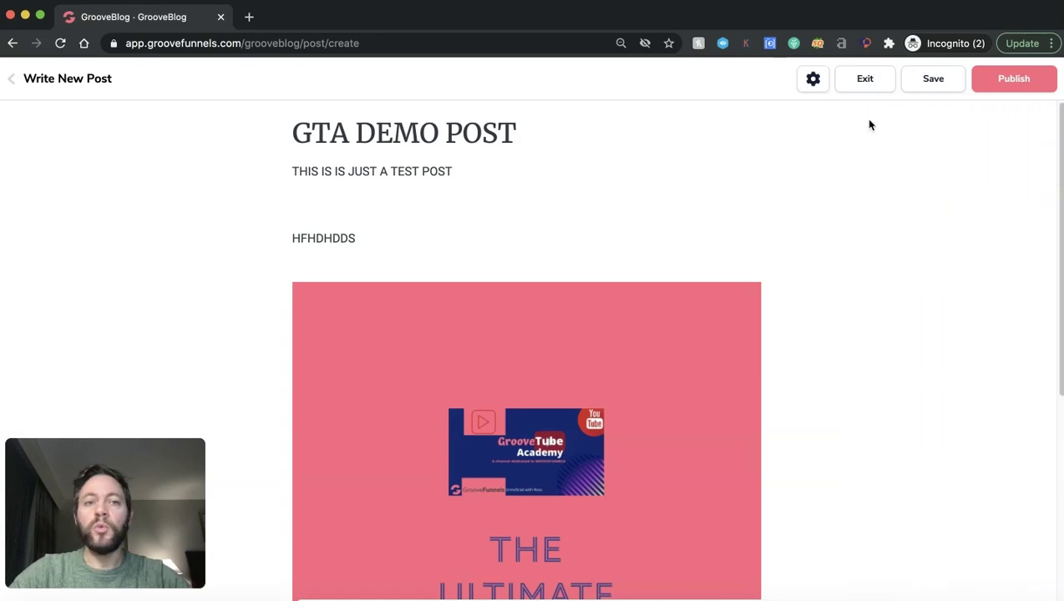
{"action": "left_click", "coordinate": [1021, 83]}
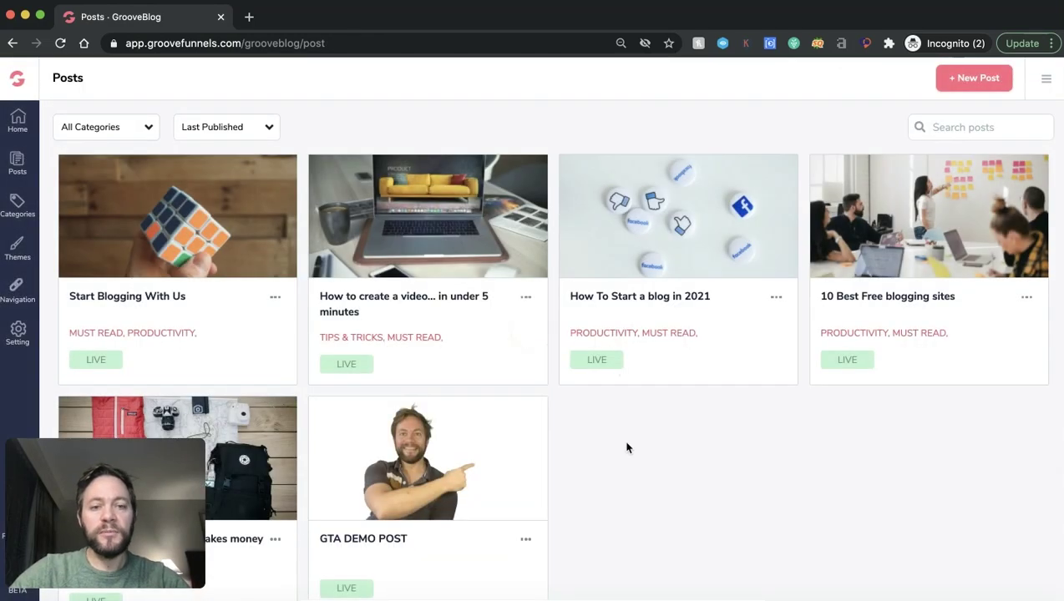
{"action": "scroll", "coordinate": [627, 448], "scroll_direction": "down", "scroll_amount": 1}
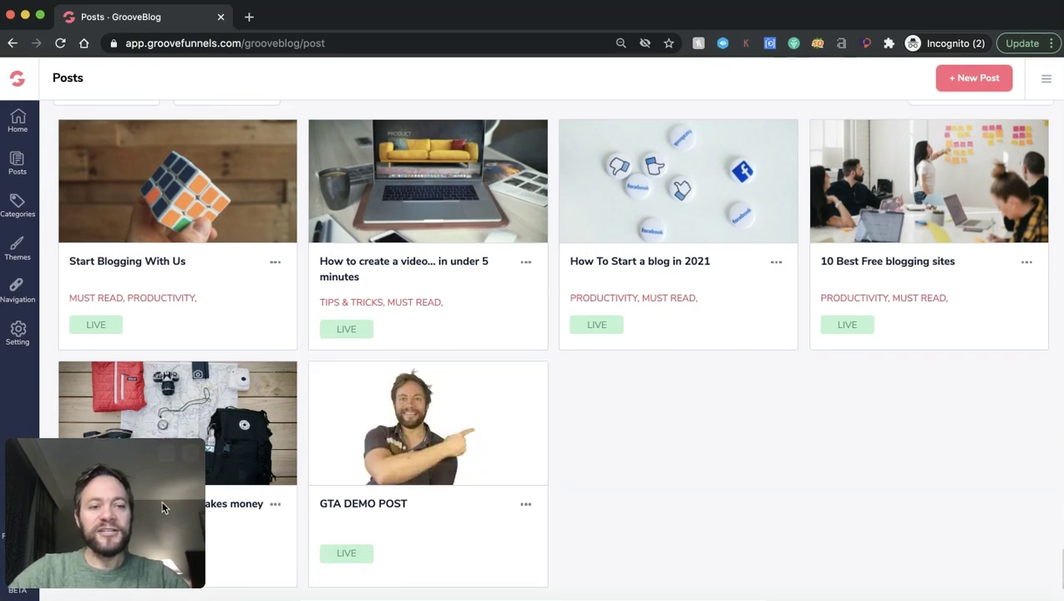
{"action": "left_click_drag", "start_coordinate": [161, 499], "coordinate": [998, 527]}
{"action": "scroll", "coordinate": [643, 472], "scroll_direction": "up", "scroll_amount": 1}
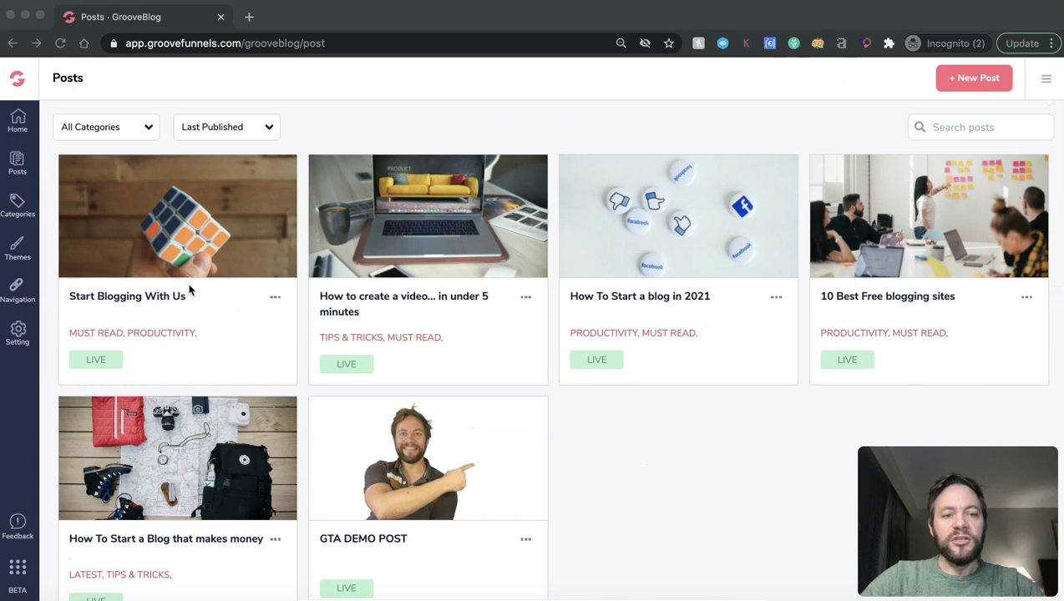
{"action": "scroll", "coordinate": [481, 494], "scroll_direction": "down", "scroll_amount": 1}
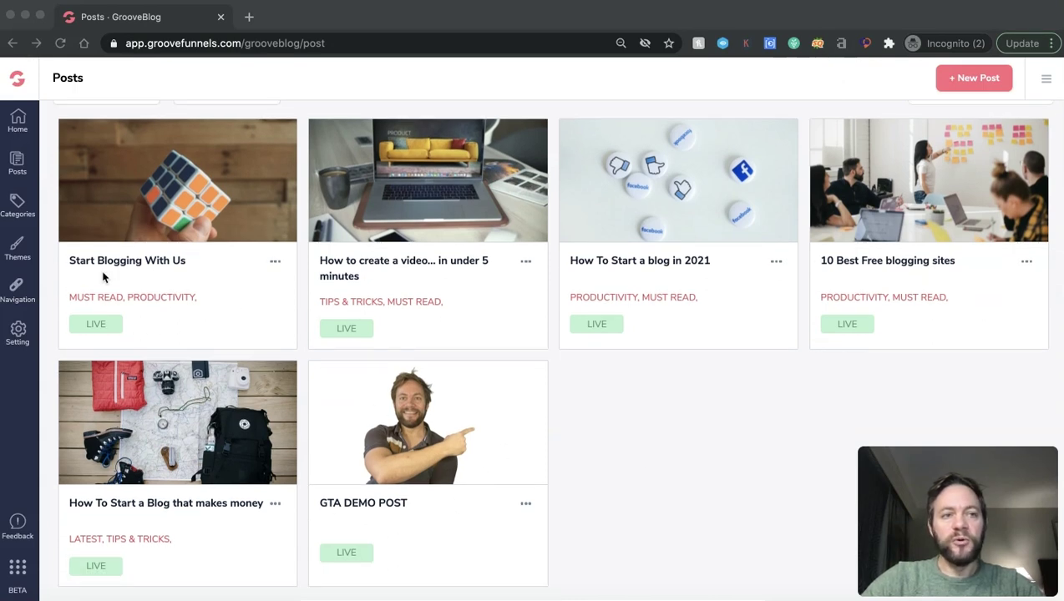
- Scroll through the blog's home page preview to check the published posts
{"action": "left_click", "coordinate": [17, 122]}
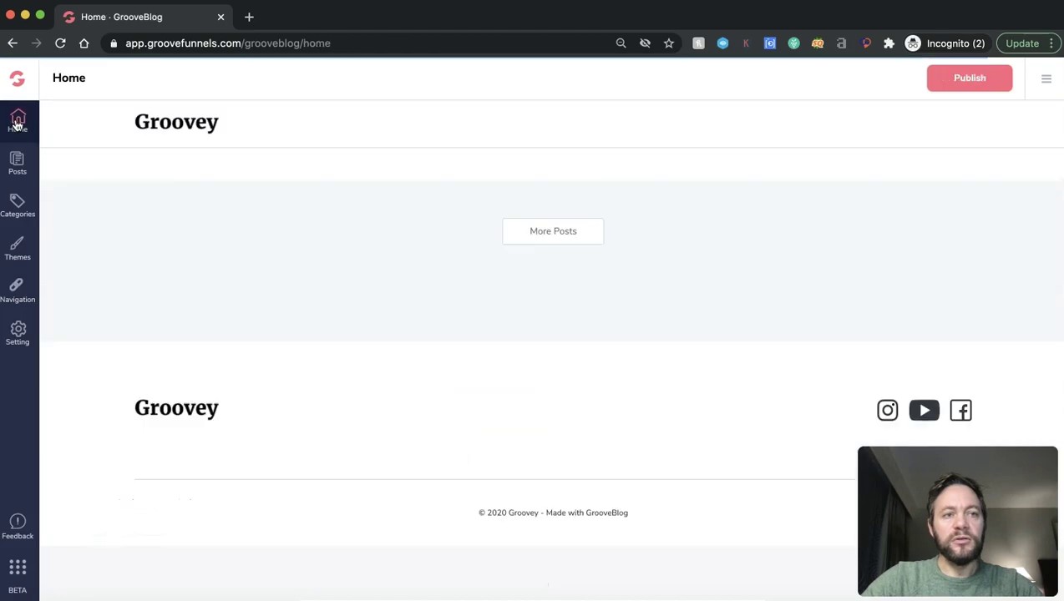
{"action": "scroll", "coordinate": [114, 223], "scroll_direction": "down", "scroll_amount": 10}
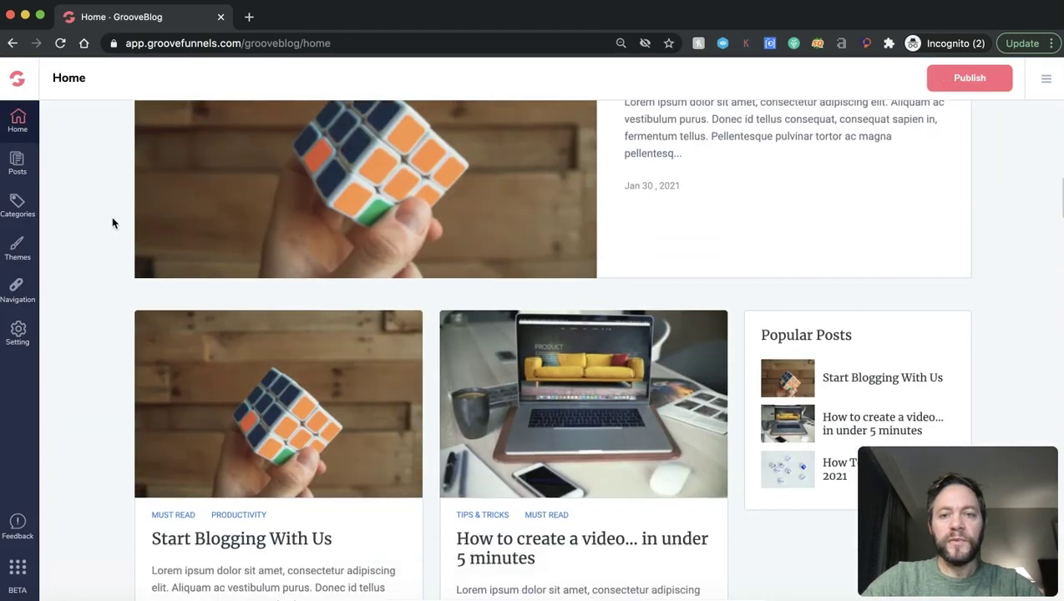
{"action": "scroll", "coordinate": [114, 223], "scroll_direction": "down", "scroll_amount": 3}
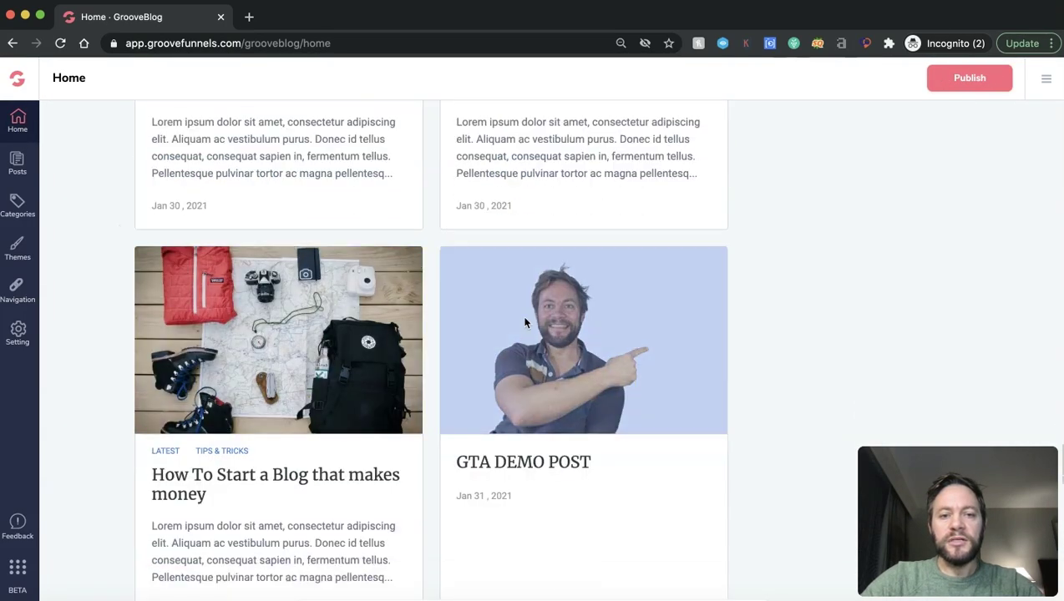
{"action": "scroll", "coordinate": [428, 422], "scroll_direction": "up", "scroll_amount": 12}
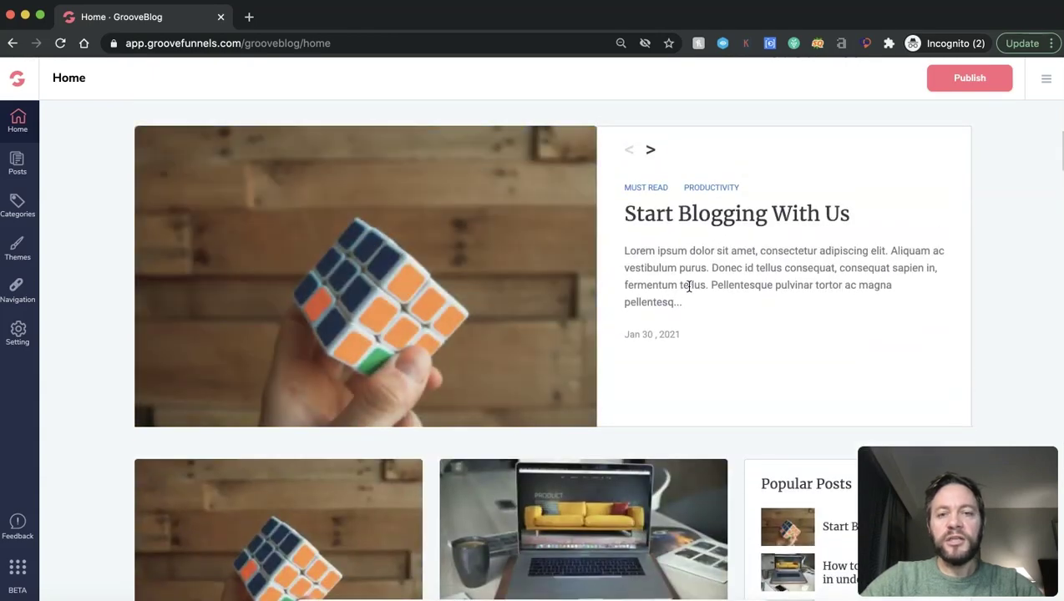
{"action": "left_click", "coordinate": [19, 204]}
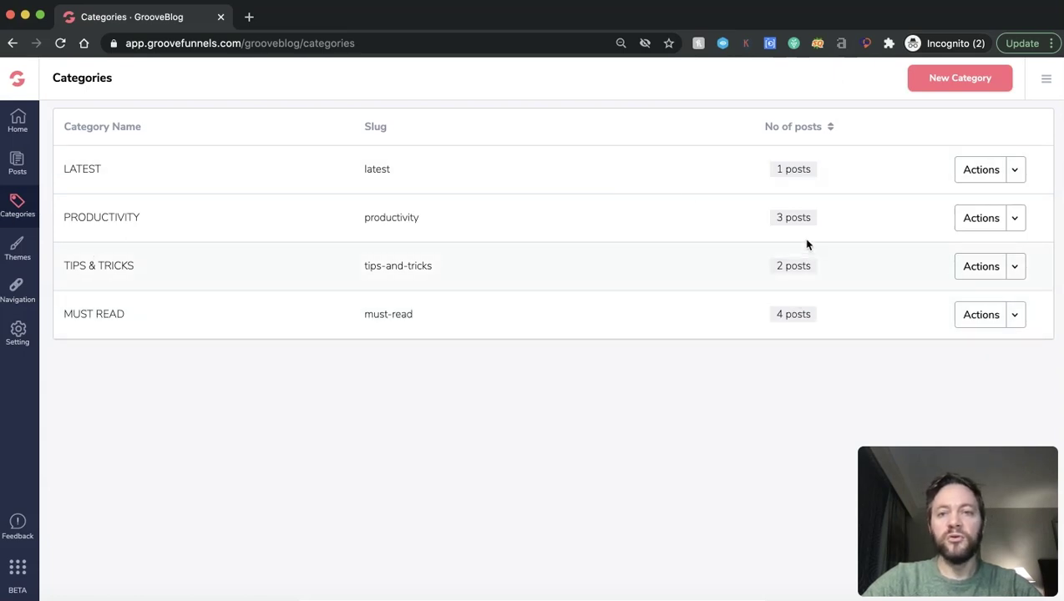
- Show the Edit and Delete actions for the LATEST category
{"action": "left_click", "coordinate": [1018, 171]}
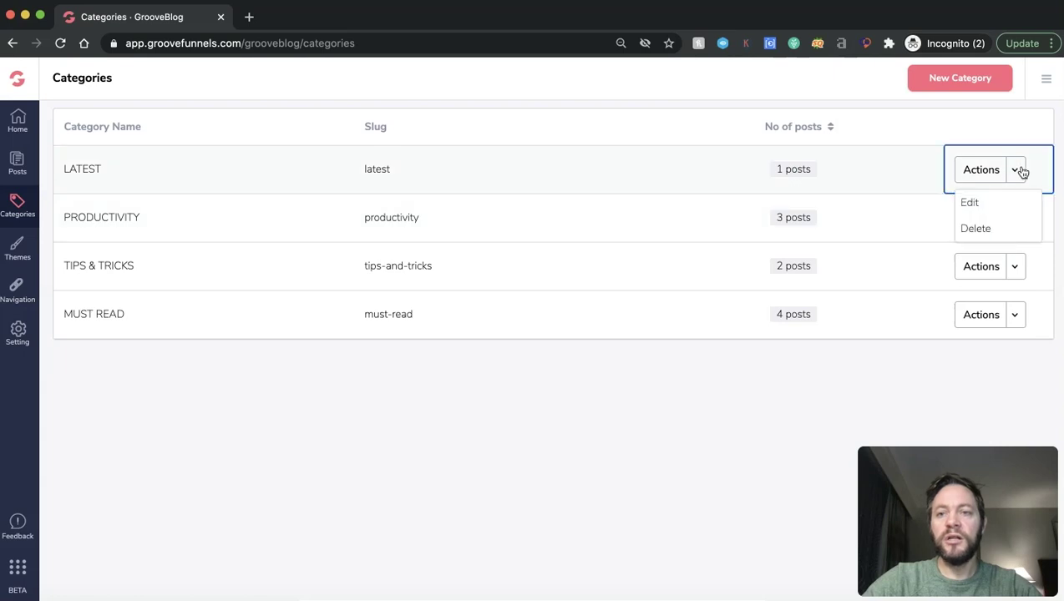
- Go to the Themes page, where GrooveBlog Classic is the current theme
{"action": "left_click", "coordinate": [20, 249]}
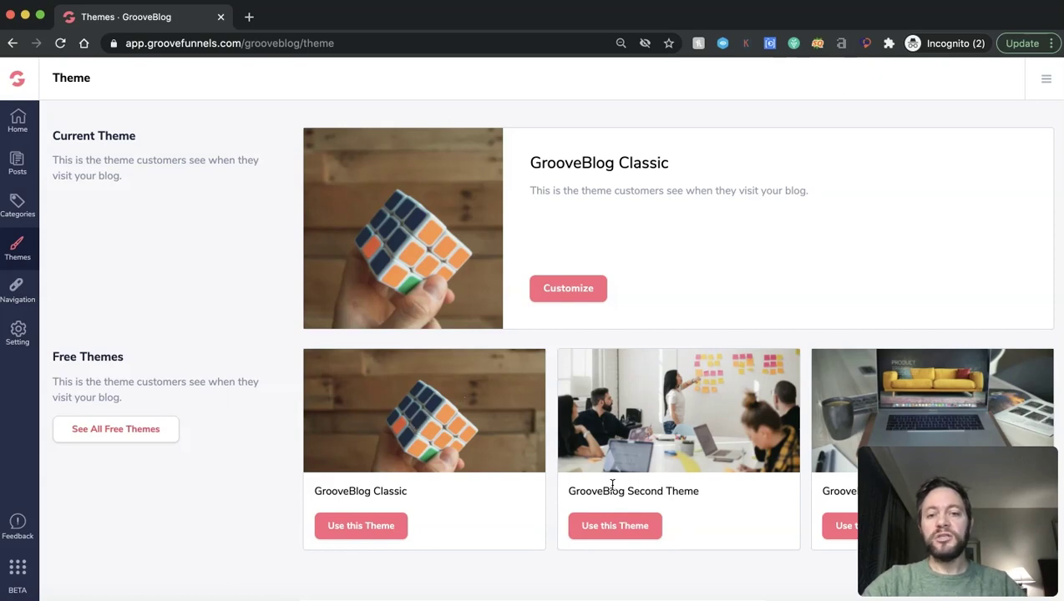
{"action": "left_click", "coordinate": [572, 298]}
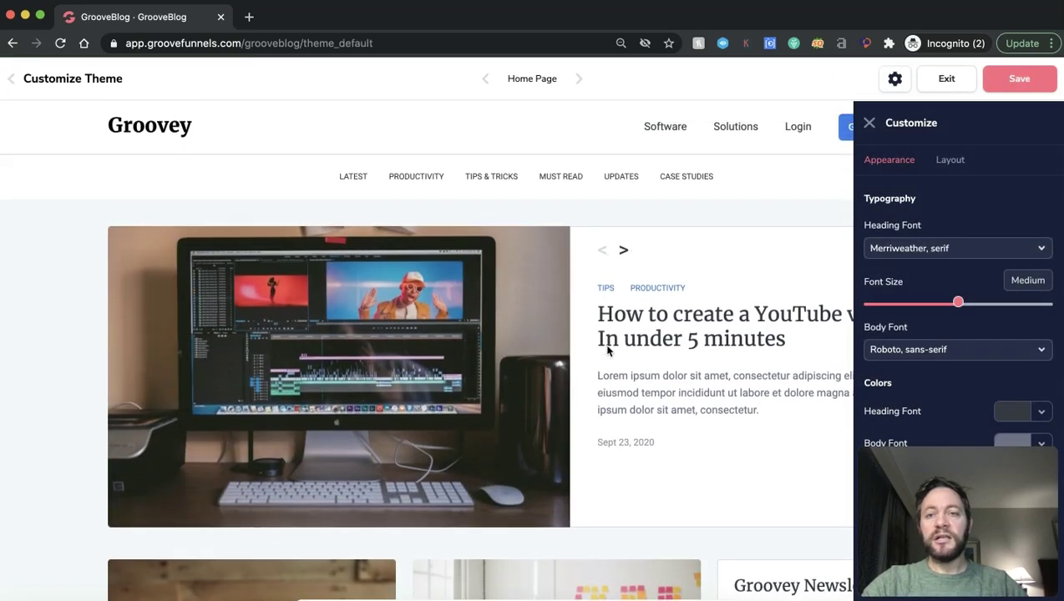
{"action": "left_click_drag", "start_coordinate": [940, 463], "coordinate": [85, 456]}
{"action": "scroll", "coordinate": [888, 447], "scroll_direction": "down", "scroll_amount": 4}
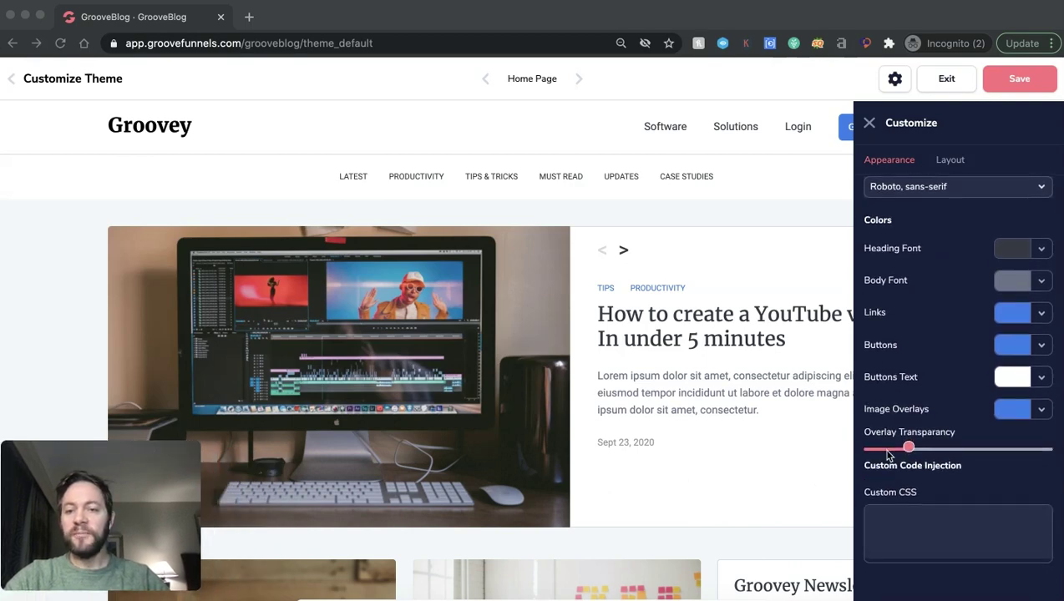
{"action": "scroll", "coordinate": [890, 451], "scroll_direction": "up", "scroll_amount": 4}
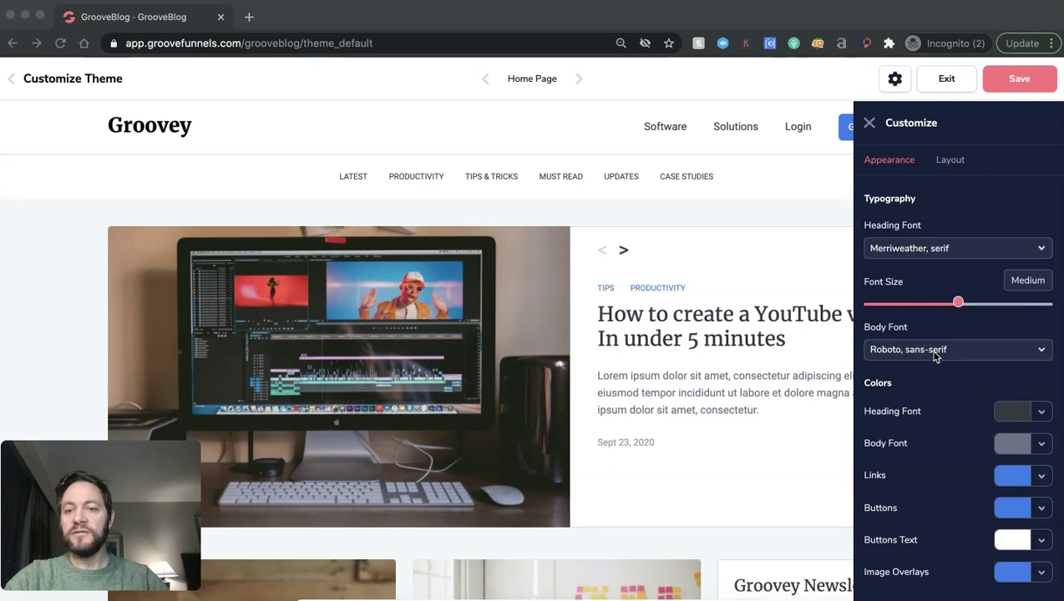
{"action": "left_click", "coordinate": [866, 125]}
{"action": "left_click", "coordinate": [870, 126]}
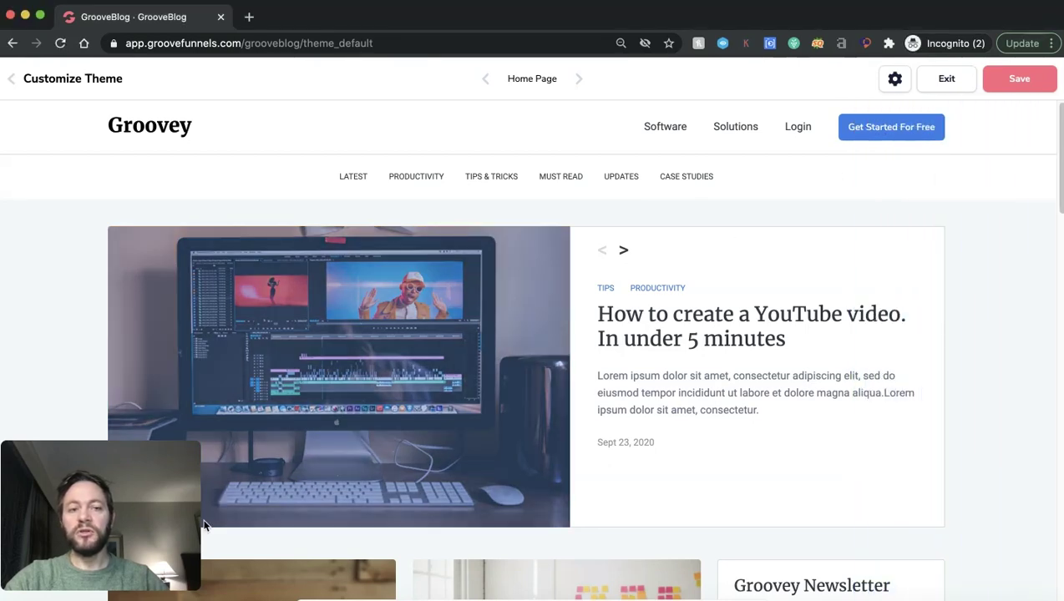
{"action": "left_click_drag", "start_coordinate": [160, 536], "coordinate": [989, 530]}
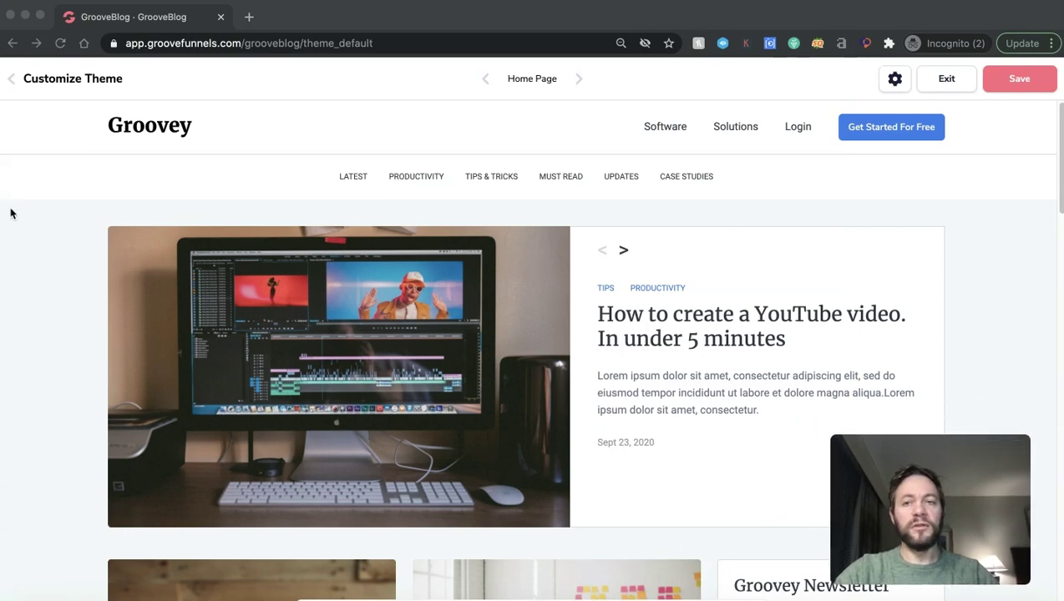
{"action": "left_click", "coordinate": [950, 84]}
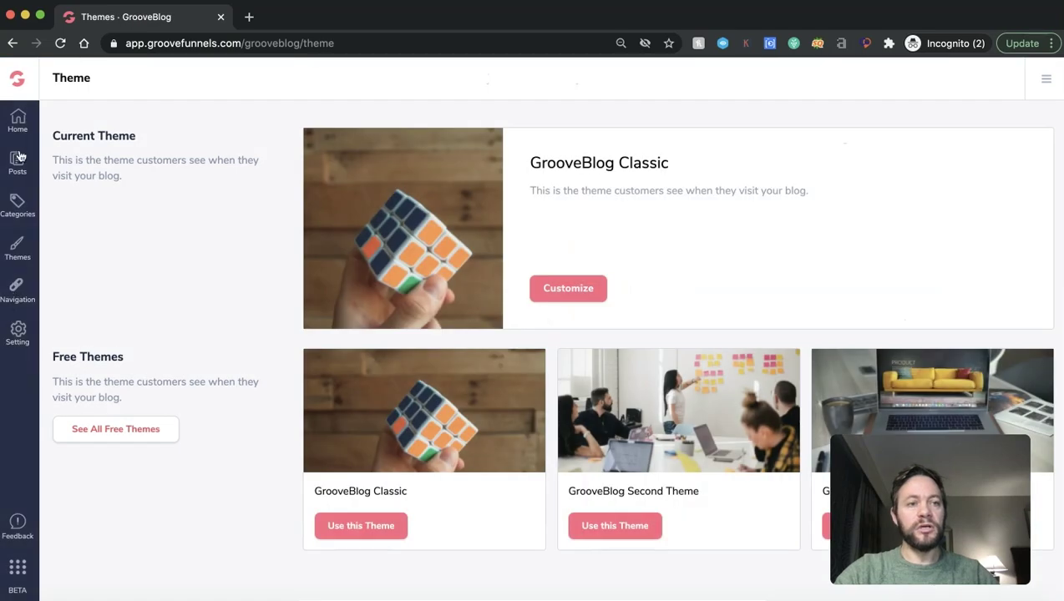
- Move Software below Solutions in the blog's top navigation links
{"action": "left_click", "coordinate": [17, 290]}
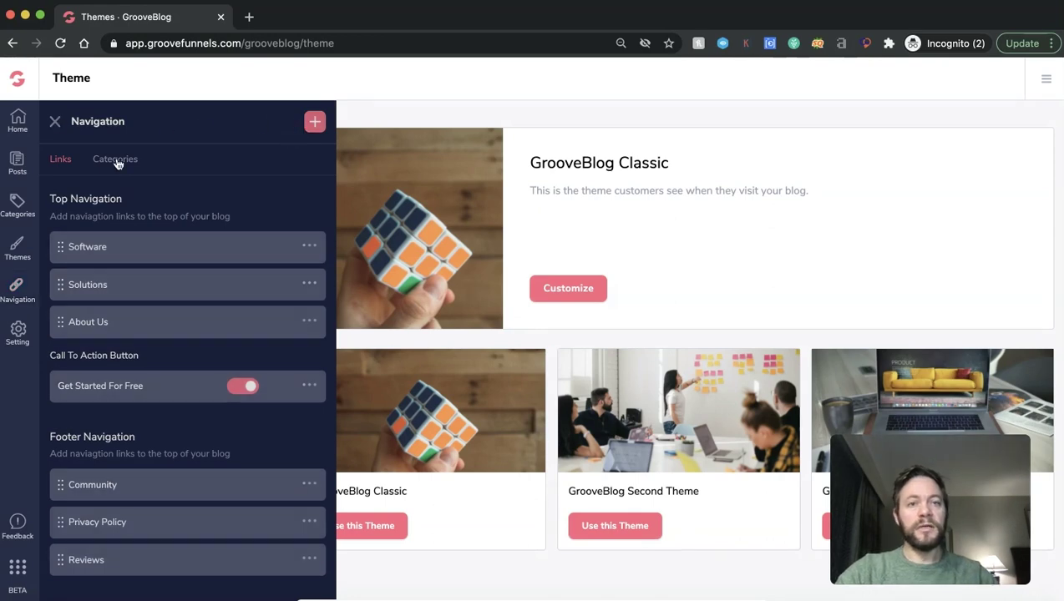
{"action": "left_click", "coordinate": [400, 376]}
{"action": "left_click", "coordinate": [18, 122]}
{"action": "left_click", "coordinate": [16, 291]}
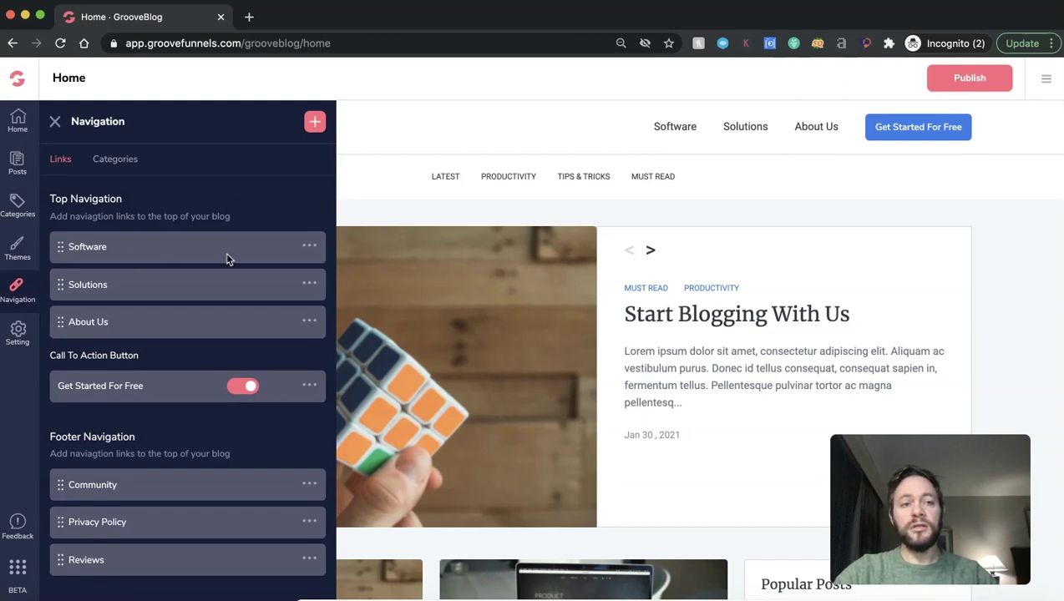
{"action": "left_click_drag", "start_coordinate": [62, 249], "coordinate": [64, 282]}
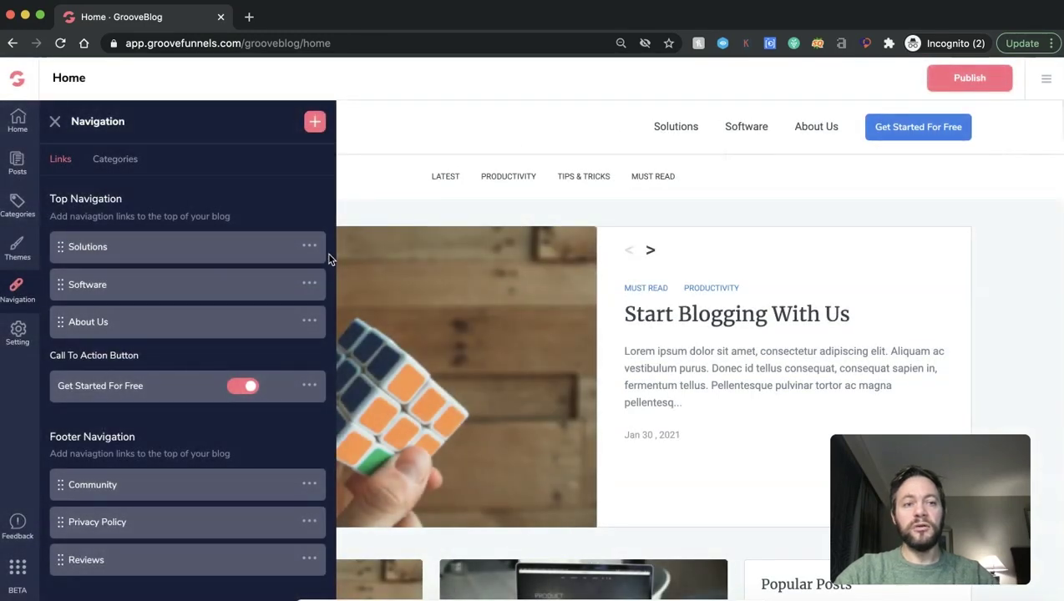
- Edit the Solutions navigation link and update its name and URL
{"action": "left_click", "coordinate": [309, 246]}
{"action": "left_click", "coordinate": [308, 249]}
{"action": "left_click", "coordinate": [308, 249]}
{"action": "left_click", "coordinate": [279, 276]}
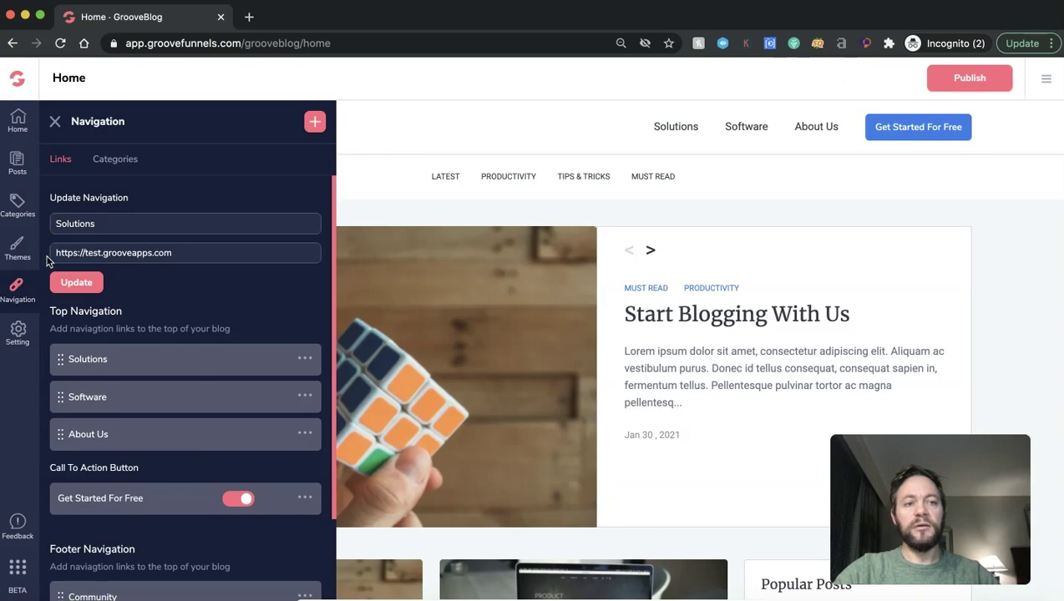
{"action": "left_click", "coordinate": [75, 282]}
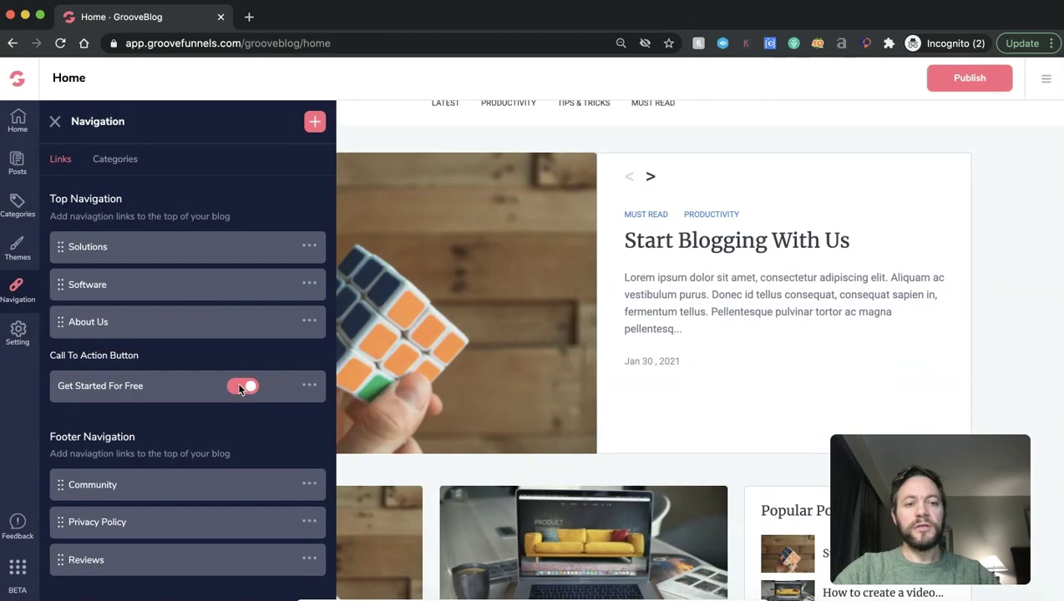
- Toggle the Get Started For Free button off and back on so it stays shown
{"action": "left_click", "coordinate": [243, 389]}
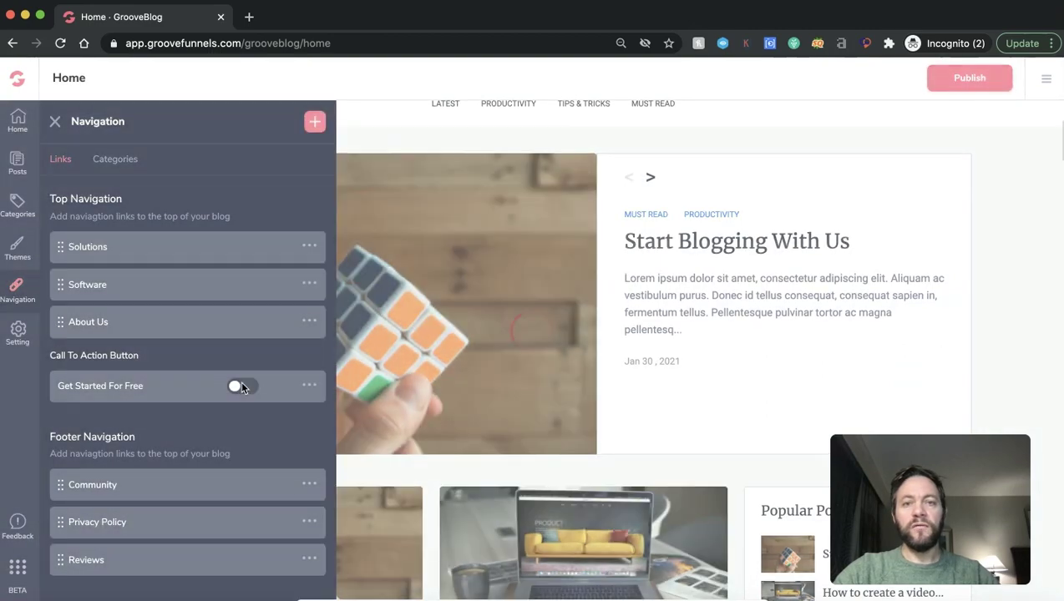
{"action": "left_click", "coordinate": [240, 387]}
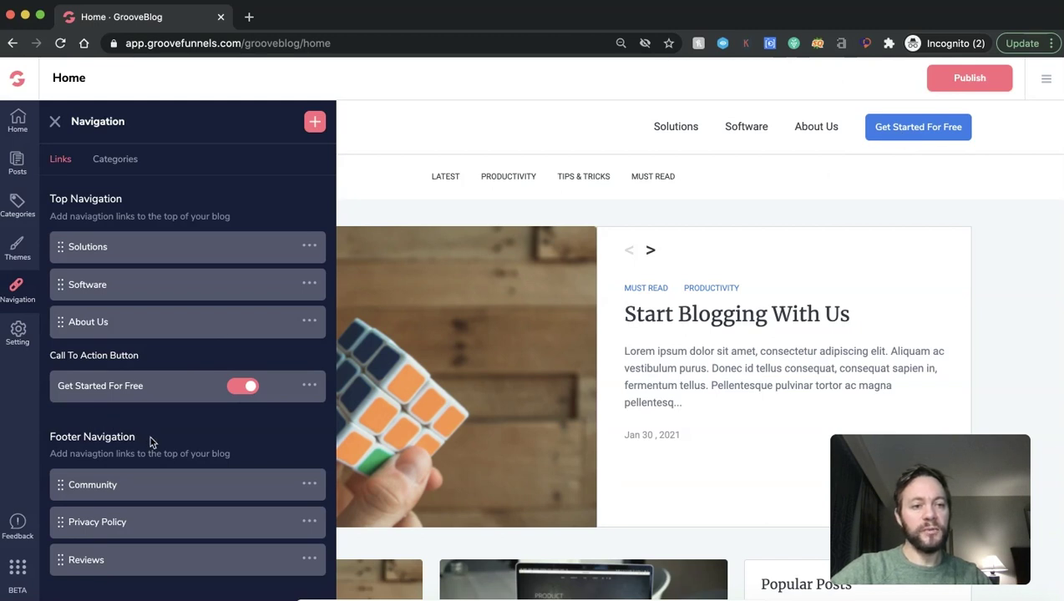
{"action": "scroll", "coordinate": [484, 413], "scroll_direction": "down", "scroll_amount": 10}
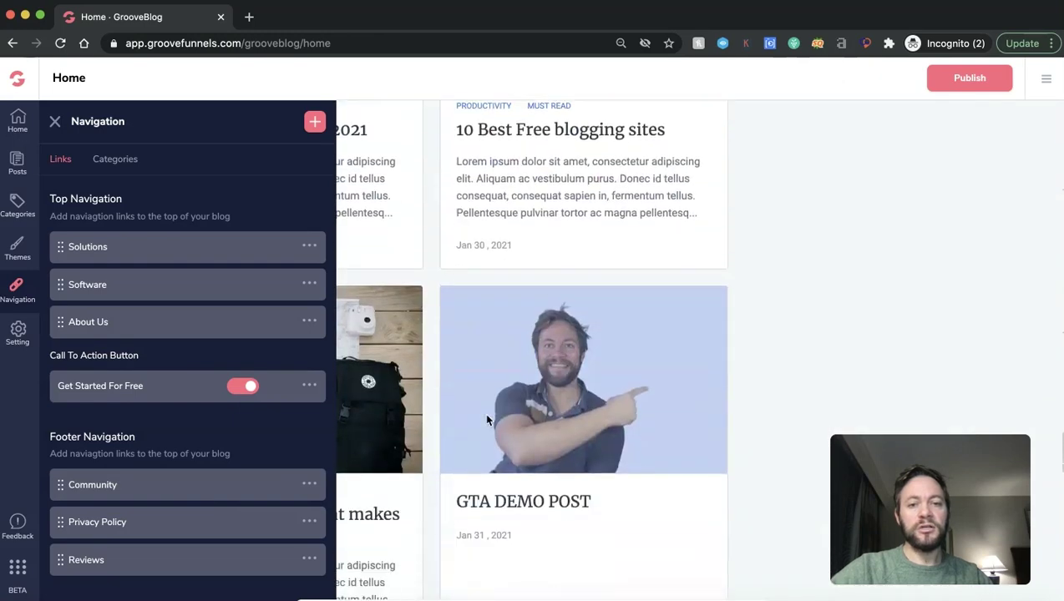
{"action": "scroll", "coordinate": [488, 421], "scroll_direction": "down", "scroll_amount": 5}
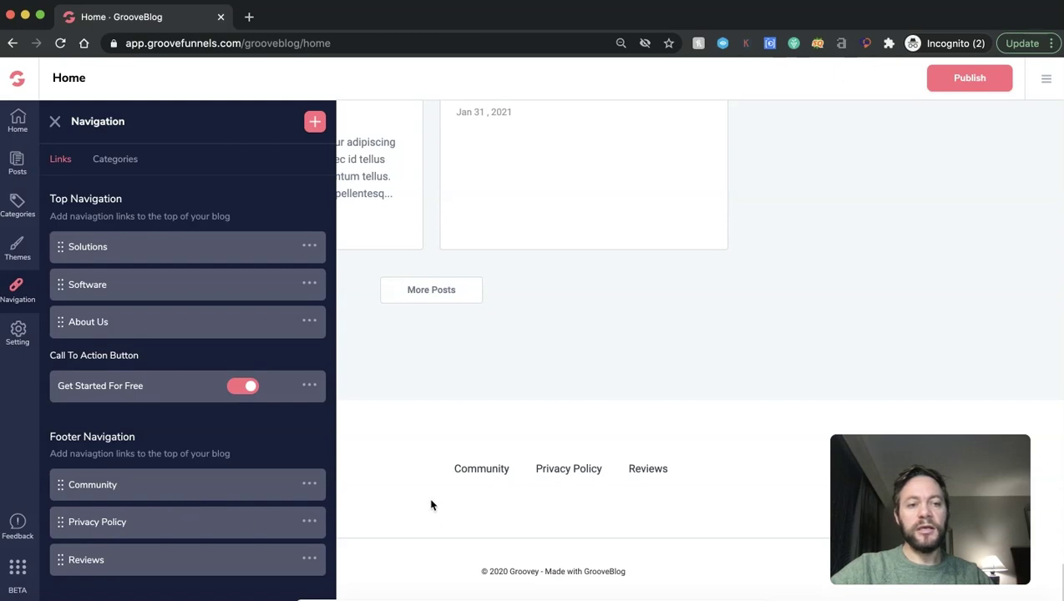
- Enter gta as the blog subdomain (gta.grooveblog.com), then view the SEO URL settings
{"action": "left_click", "coordinate": [10, 336]}
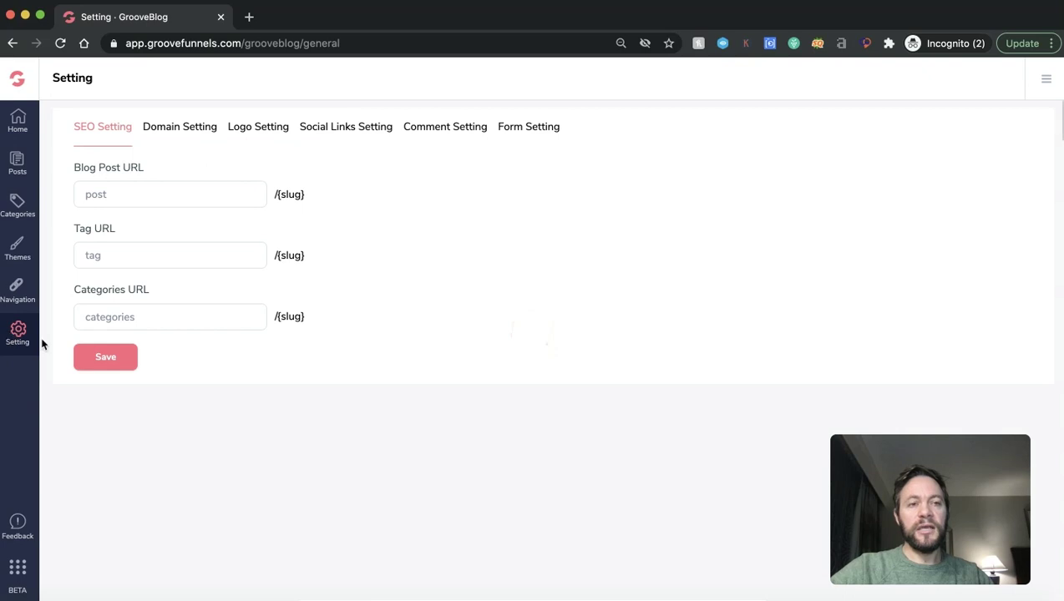
{"action": "left_click", "coordinate": [157, 135]}
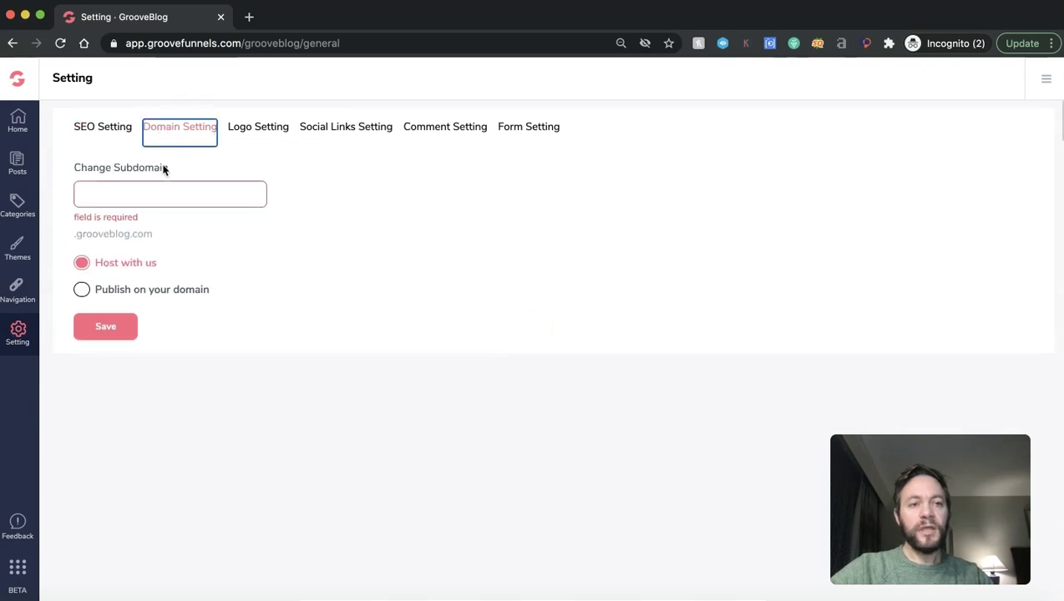
{"action": "left_click", "coordinate": [151, 194]}
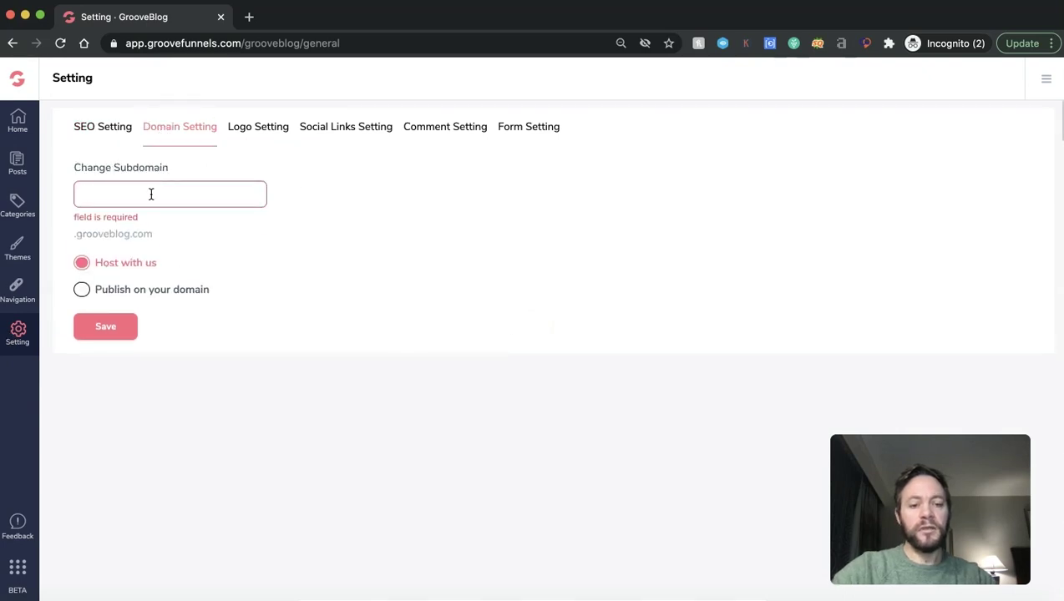
{"action": "type", "text": "gta"}
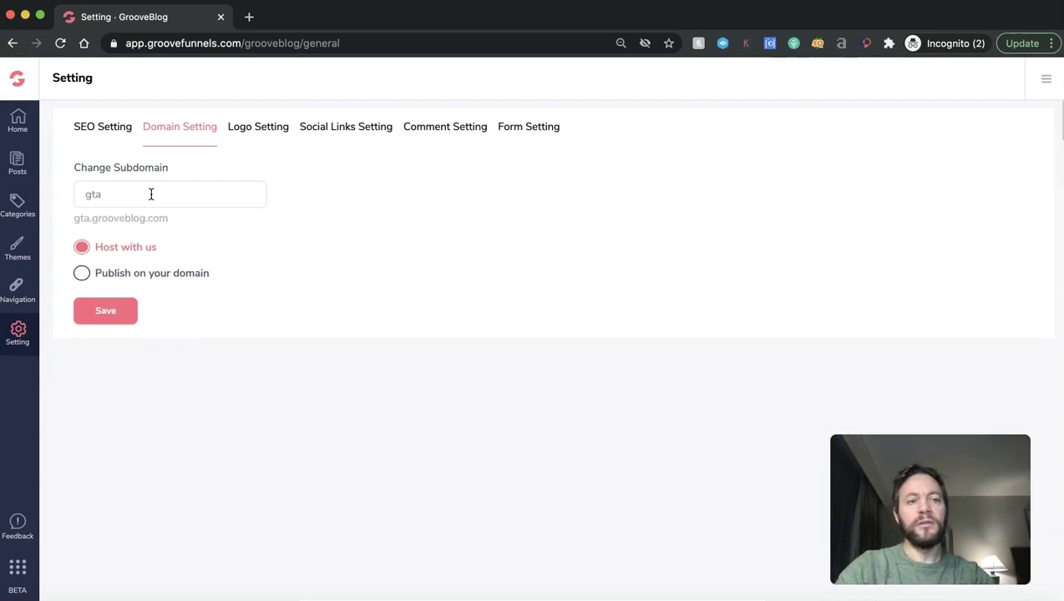
{"action": "left_click", "coordinate": [116, 126]}
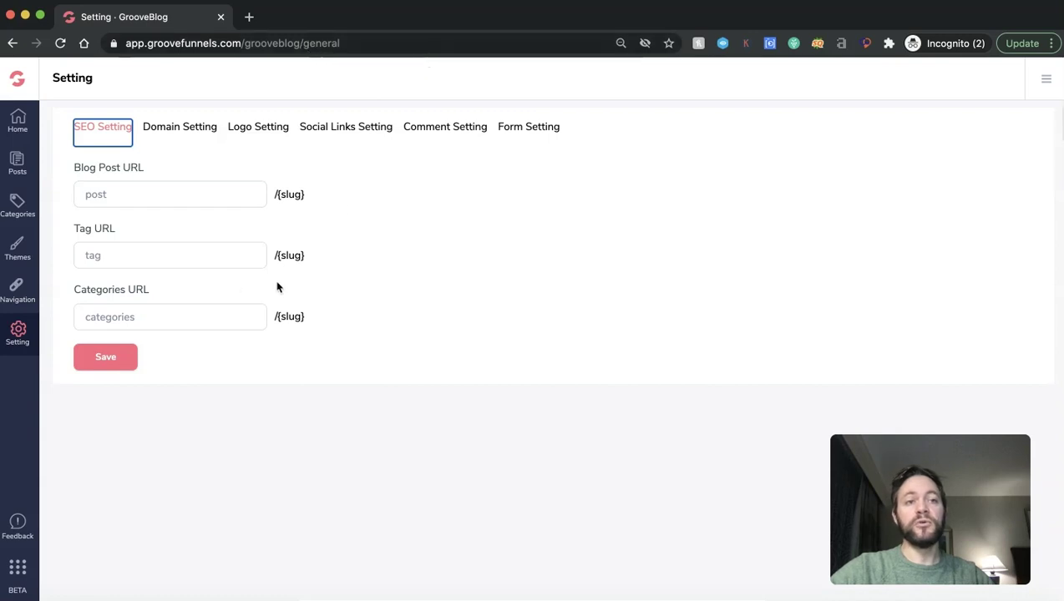
- Save the gta subdomain with Host with us selected on Domain Setting
{"action": "left_click", "coordinate": [182, 132]}
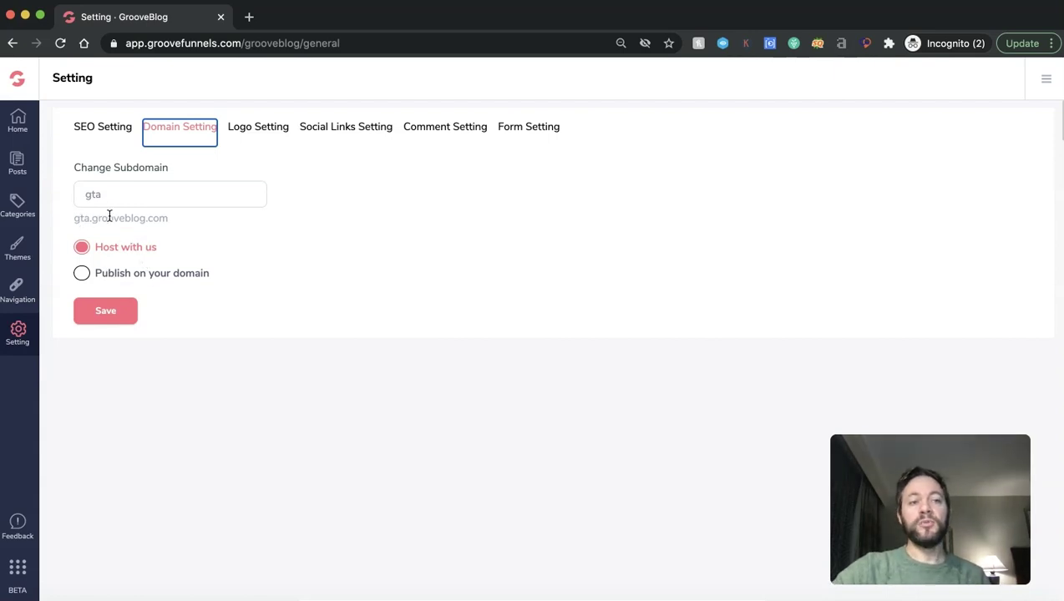
{"action": "left_click", "coordinate": [104, 312]}
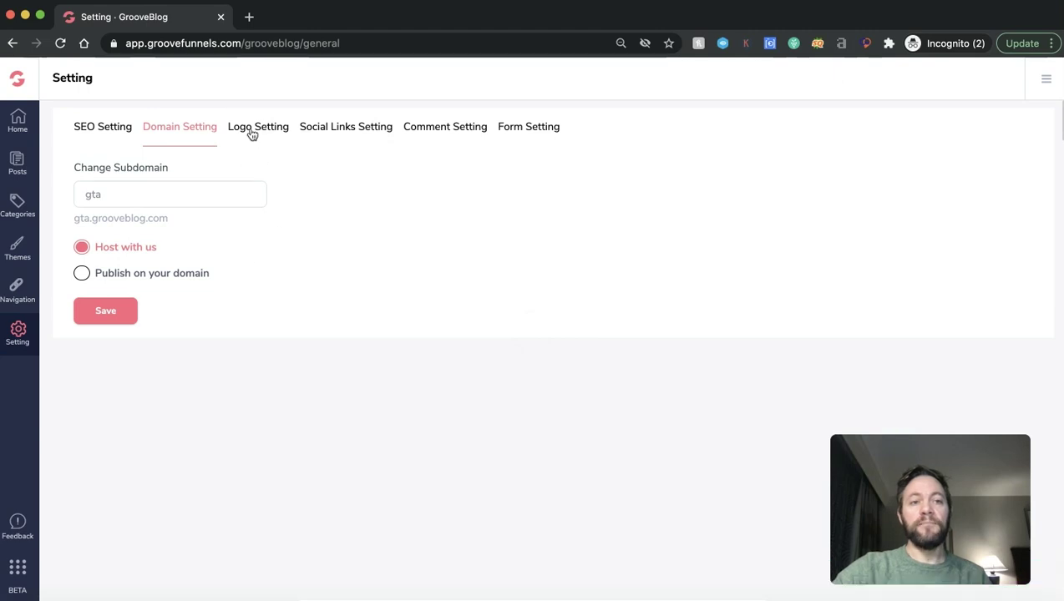
{"action": "left_click", "coordinate": [252, 134]}
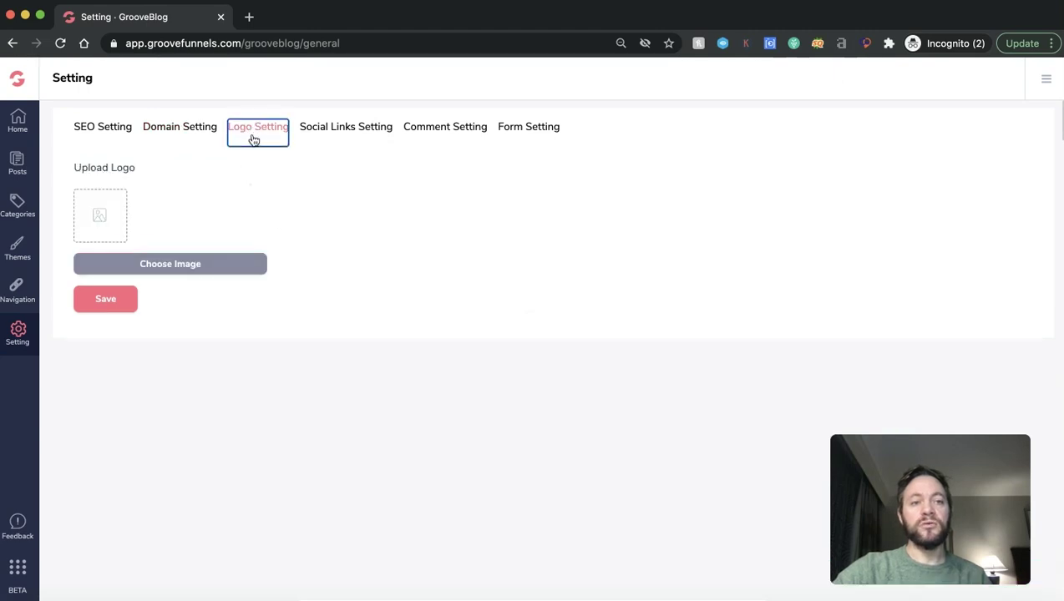
- Look over the Social Links, Comment, Form, SEO and Domain settings, then return to the Home preview
{"action": "left_click", "coordinate": [335, 130]}
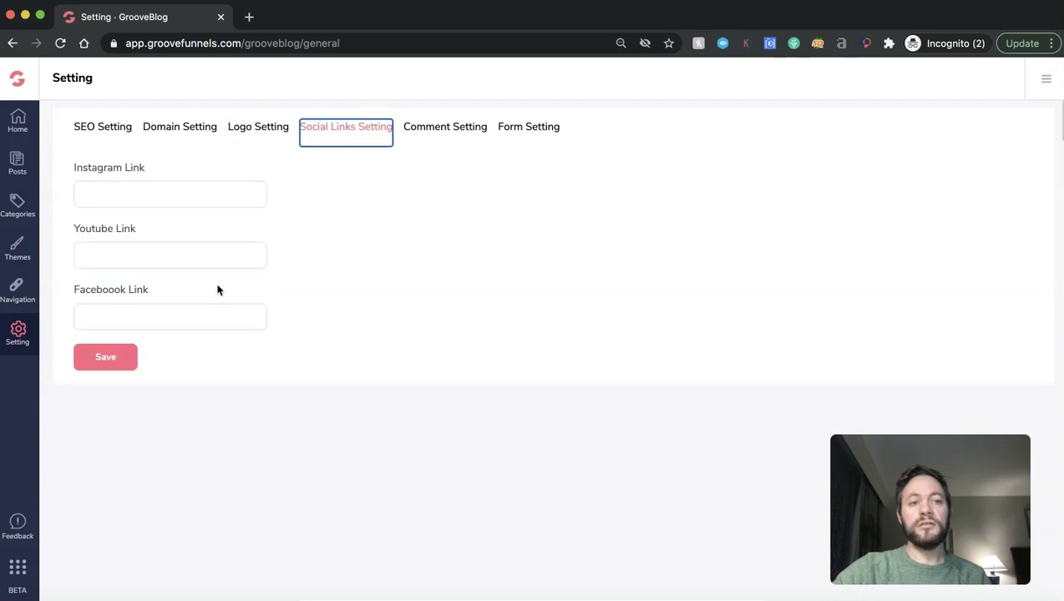
{"action": "left_click", "coordinate": [472, 133]}
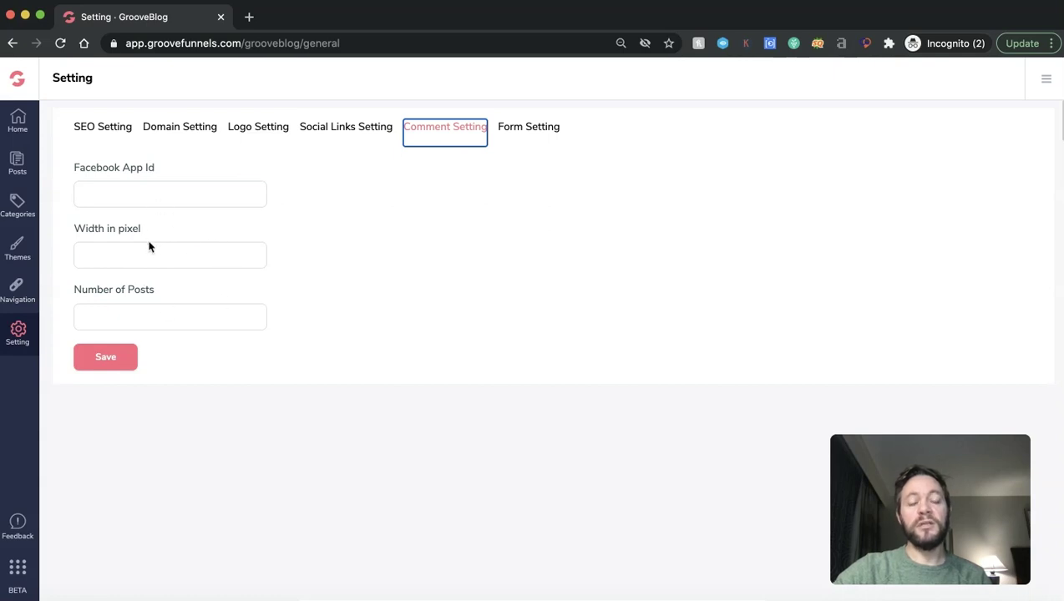
{"action": "left_click", "coordinate": [524, 131]}
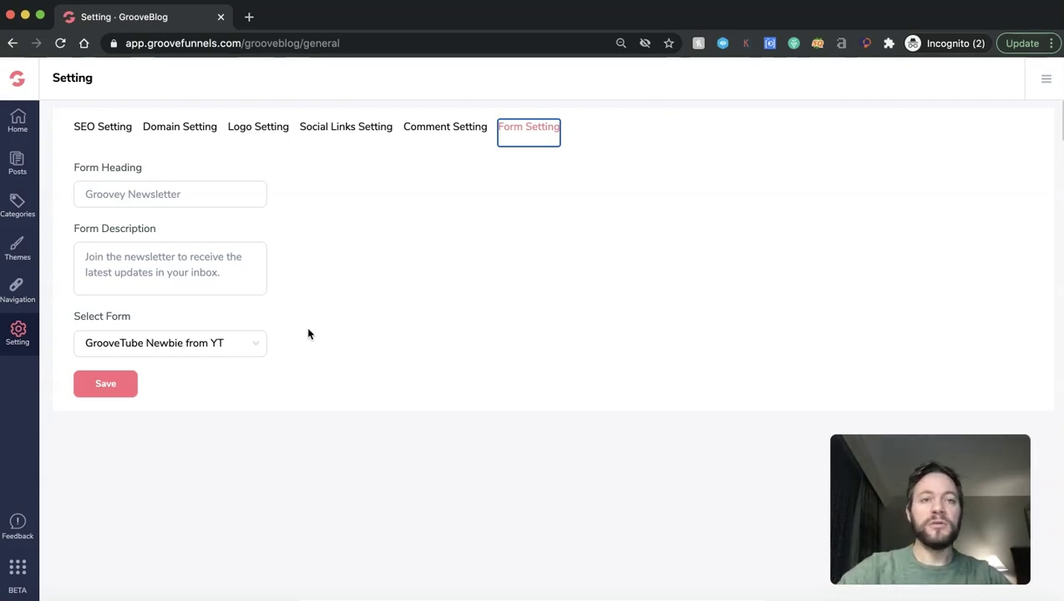
{"action": "left_click", "coordinate": [93, 132]}
{"action": "left_click", "coordinate": [163, 130]}
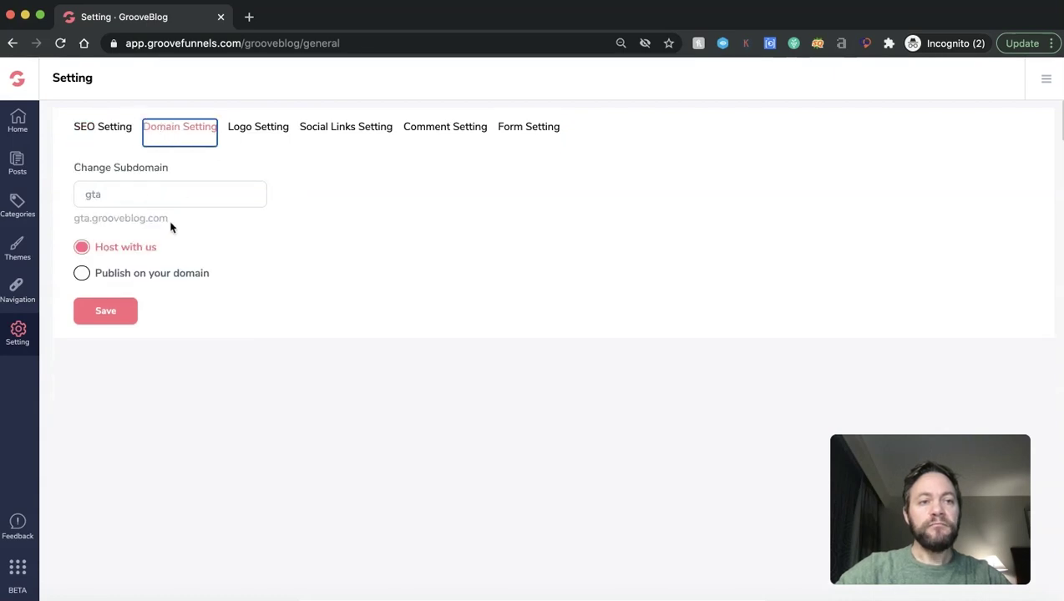
{"action": "left_click", "coordinate": [20, 135]}
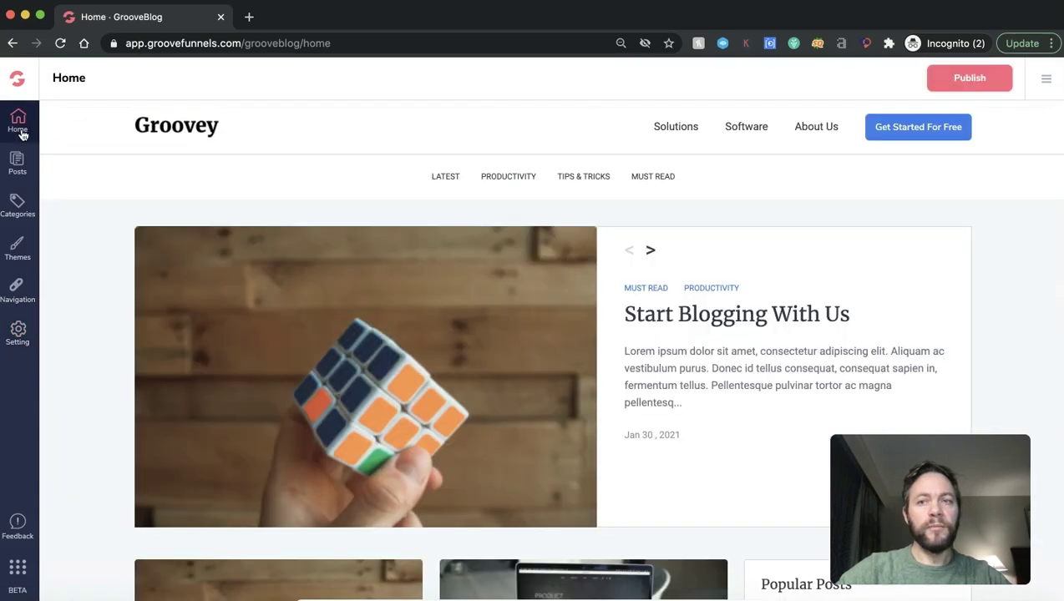
- Publish the blog from its Home preview
{"action": "left_click", "coordinate": [13, 168]}
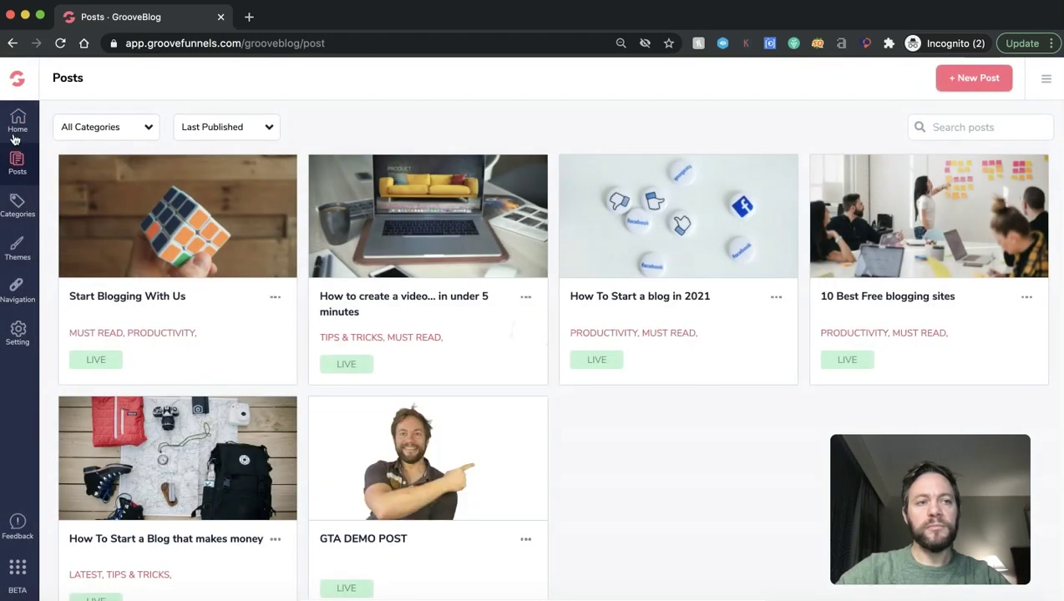
{"action": "left_click", "coordinate": [15, 136]}
{"action": "left_click", "coordinate": [948, 83]}
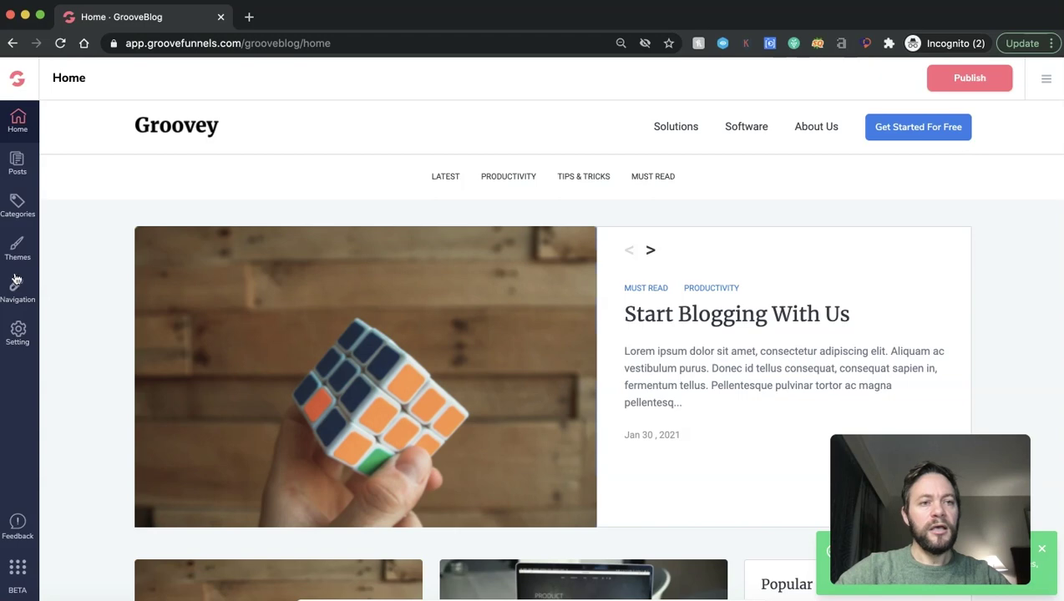
- Select the gta.grooveblog.com address text in Setting > Domain Setting
{"action": "left_click", "coordinate": [18, 332]}
{"action": "left_click", "coordinate": [174, 126]}
{"action": "left_click_drag", "start_coordinate": [169, 236], "coordinate": [67, 240]}
{"action": "key", "text": "super+c"}
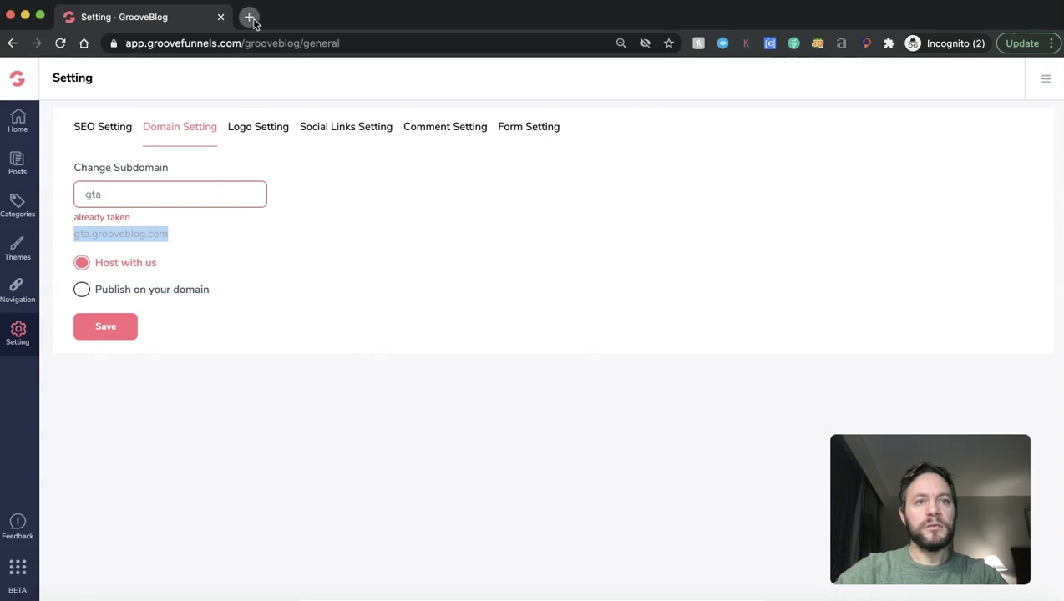
- Load gta.grooveblog.com in a new browser tab and compare it with the subdomain settings
{"action": "left_click", "coordinate": [250, 17]}
{"action": "key", "text": "super+v"}
{"action": "key", "text": "Return"}
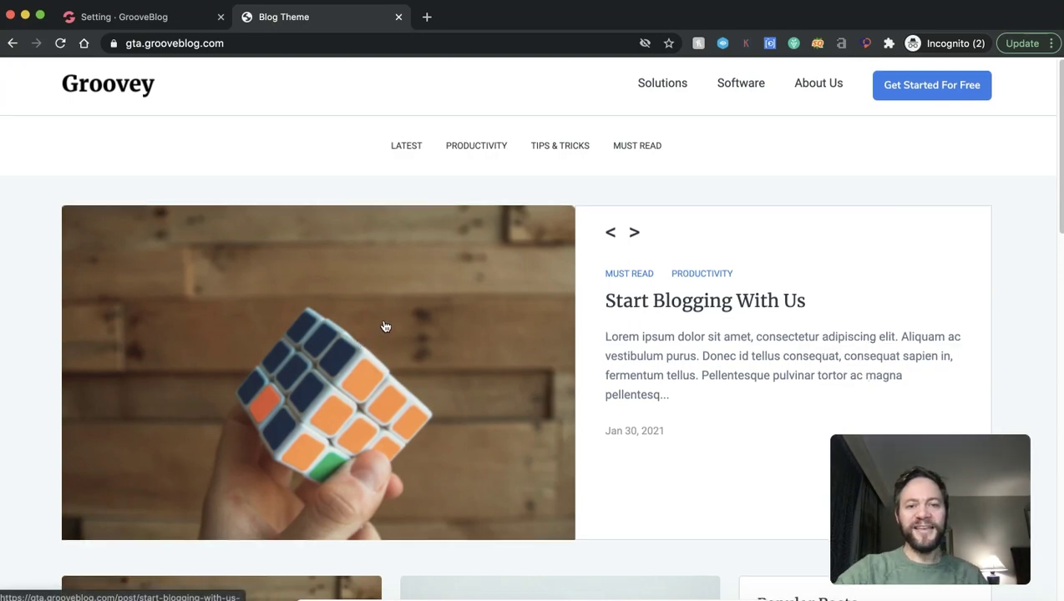
{"action": "scroll", "coordinate": [385, 325], "scroll_direction": "down", "scroll_amount": 3}
{"action": "scroll", "coordinate": [385, 324], "scroll_direction": "down", "scroll_amount": 5}
{"action": "scroll", "coordinate": [385, 324], "scroll_direction": "up", "scroll_amount": 5}
{"action": "scroll", "coordinate": [385, 325], "scroll_direction": "up", "scroll_amount": 5}
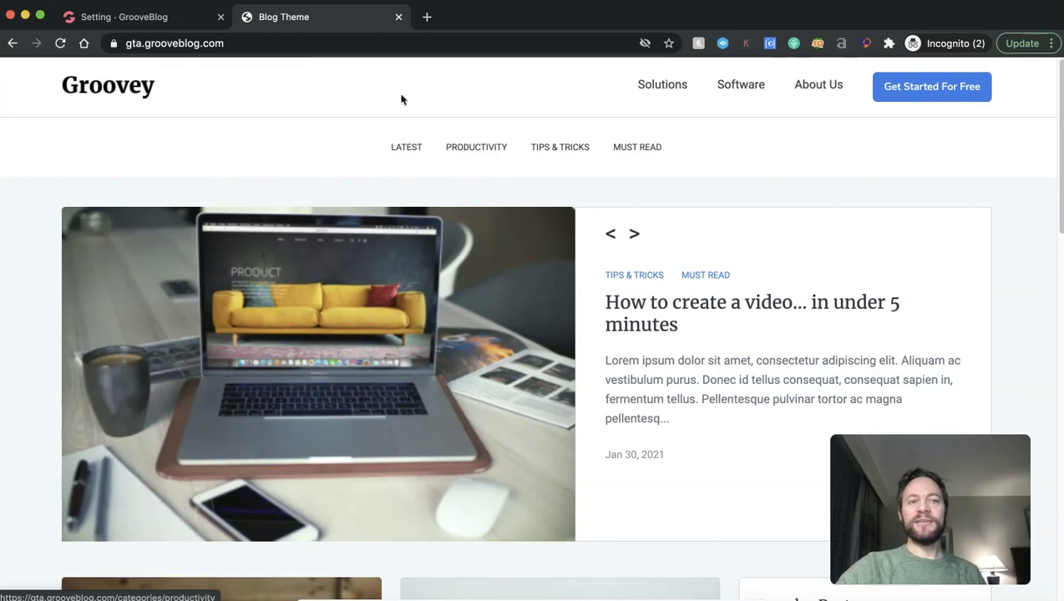
{"action": "left_click", "coordinate": [159, 27]}
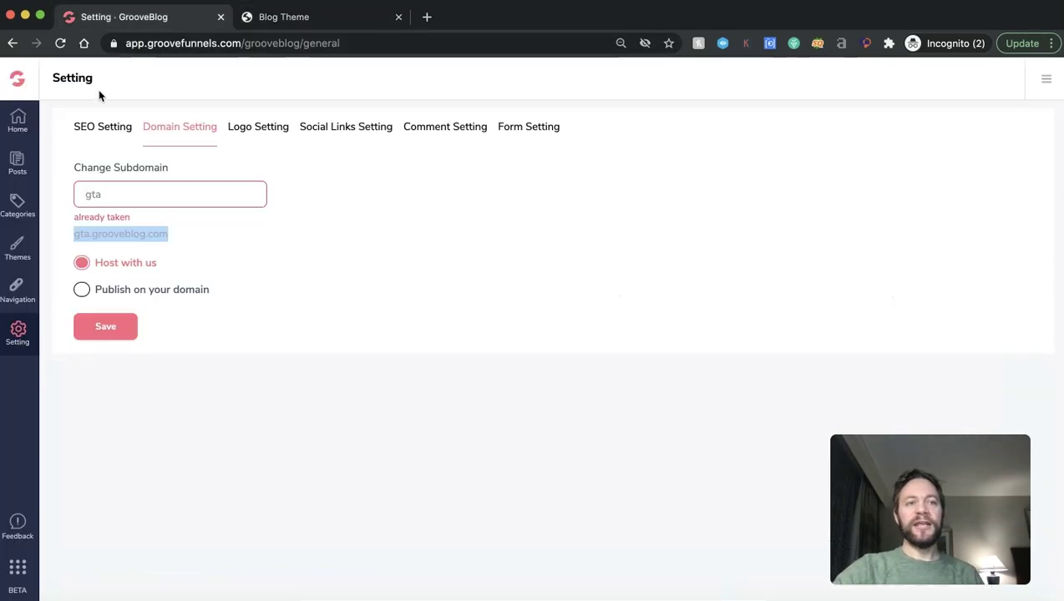
{"action": "left_click", "coordinate": [297, 18]}
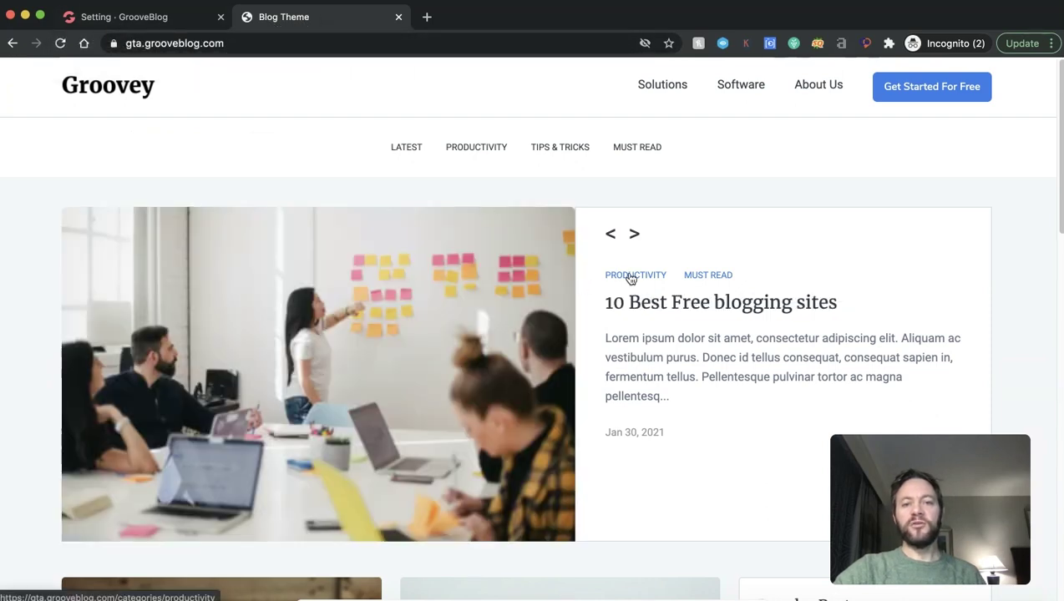
- Browse LATEST, read 'How To Start a Blog that makes money', then open GTA DEMO POST
{"action": "left_click", "coordinate": [405, 153]}
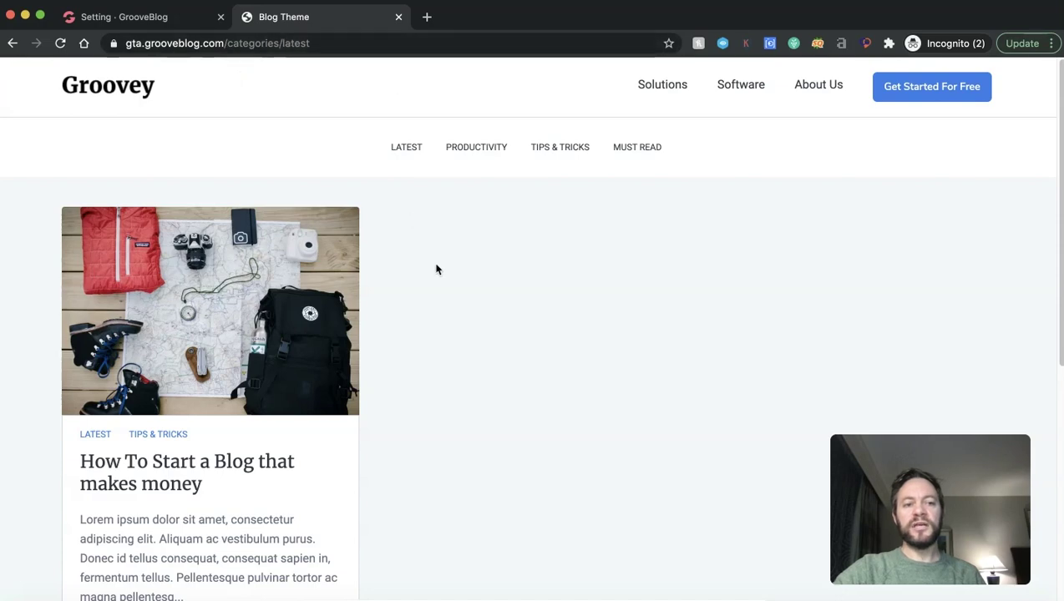
{"action": "scroll", "coordinate": [437, 268], "scroll_direction": "down", "scroll_amount": 3}
{"action": "left_click", "coordinate": [104, 248]}
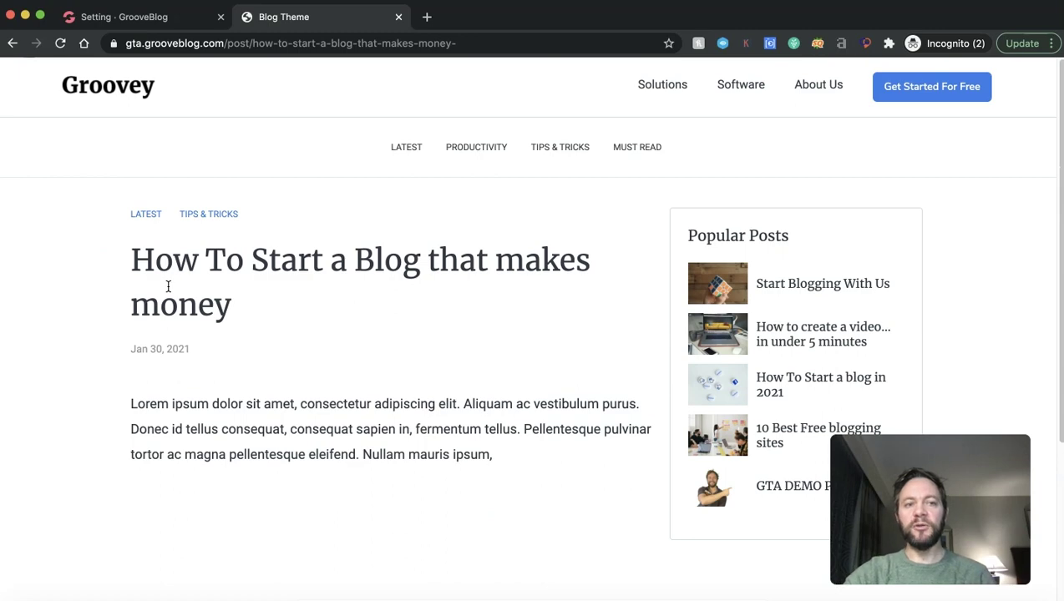
{"action": "scroll", "coordinate": [167, 286], "scroll_direction": "down", "scroll_amount": 3}
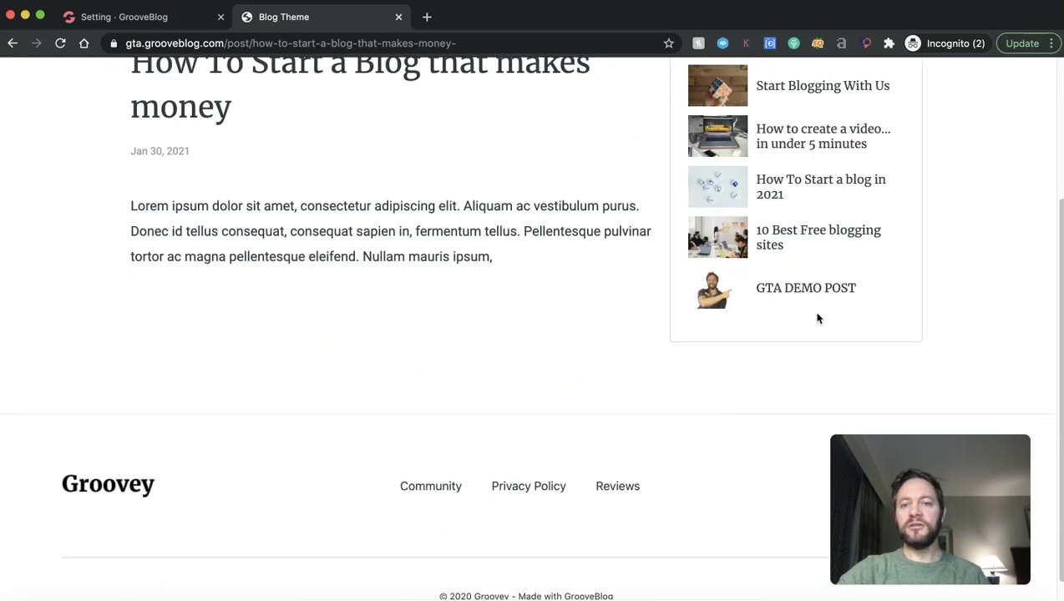
{"action": "scroll", "coordinate": [790, 303], "scroll_direction": "up", "scroll_amount": 3}
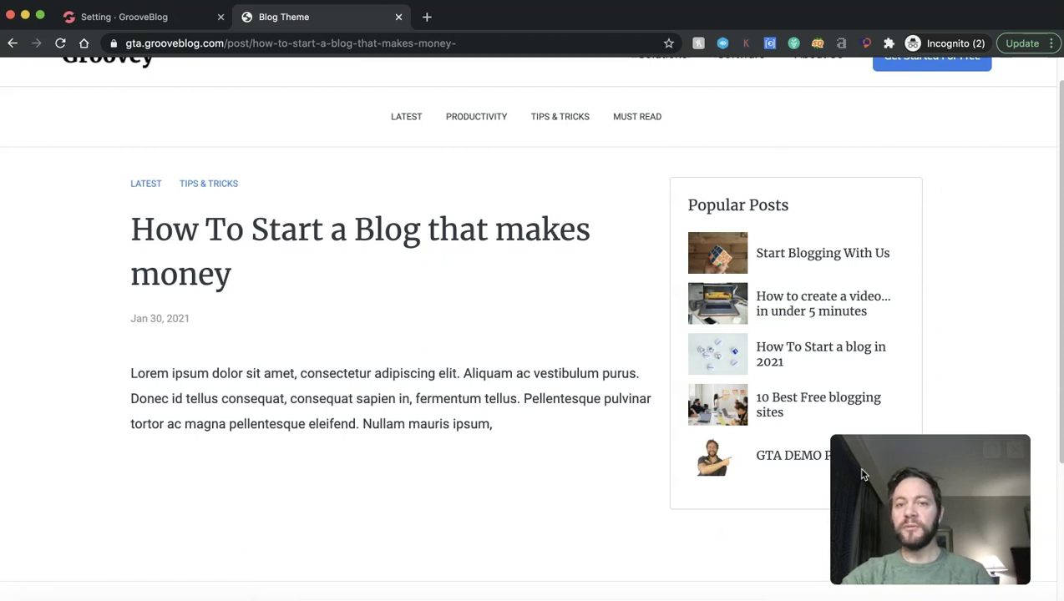
{"action": "scroll", "coordinate": [646, 340], "scroll_direction": "down", "scroll_amount": 2}
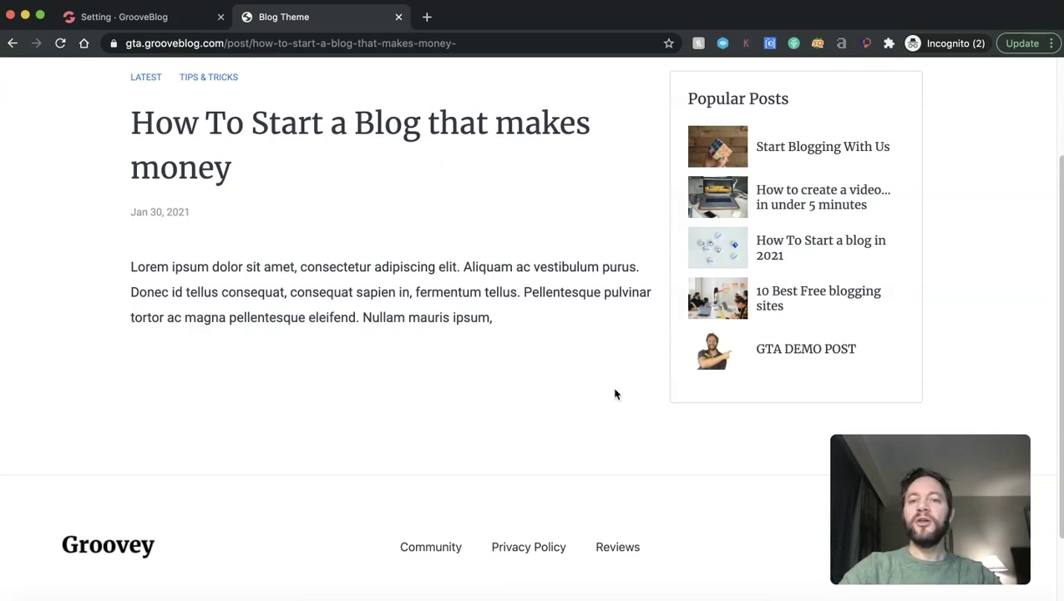
{"action": "left_click", "coordinate": [801, 354]}
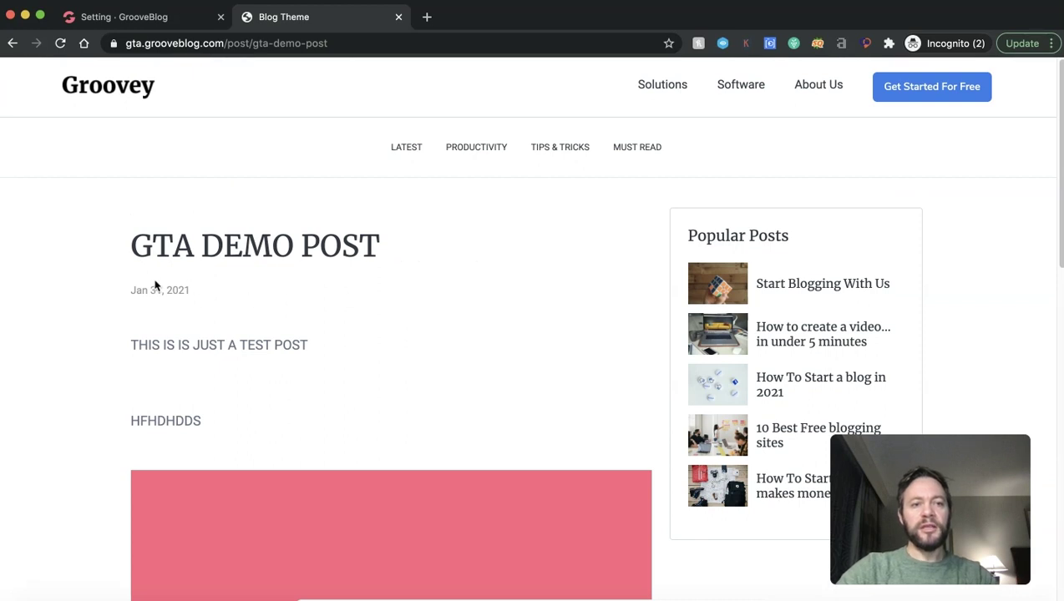
- Open GTA DEMO POST from the Popular Posts sidebar and scroll through its text and image
{"action": "scroll", "coordinate": [263, 314], "scroll_direction": "down", "scroll_amount": 2}
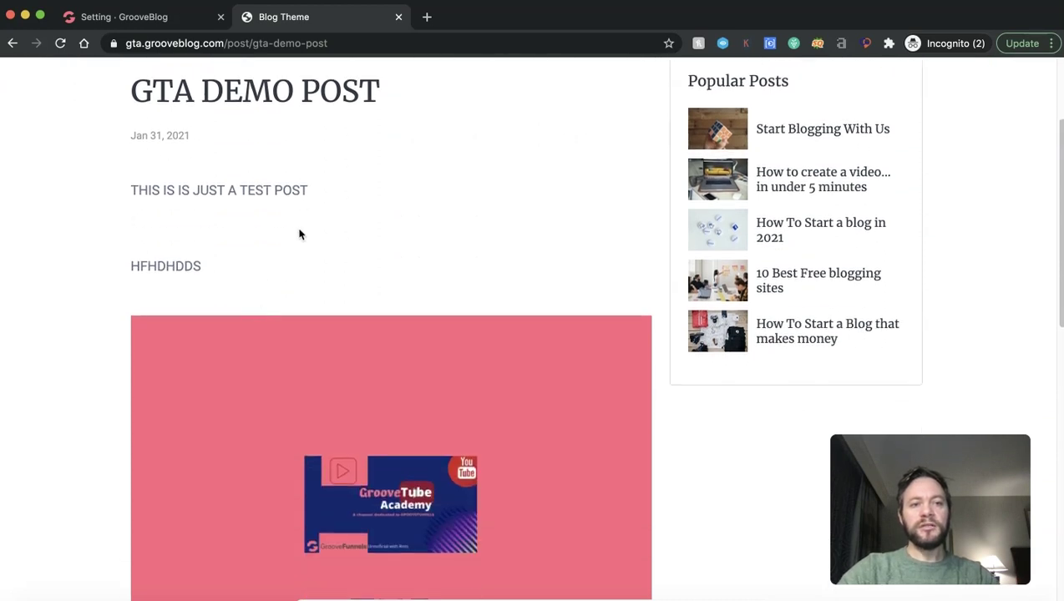
{"action": "scroll", "coordinate": [121, 169], "scroll_direction": "down", "scroll_amount": 2}
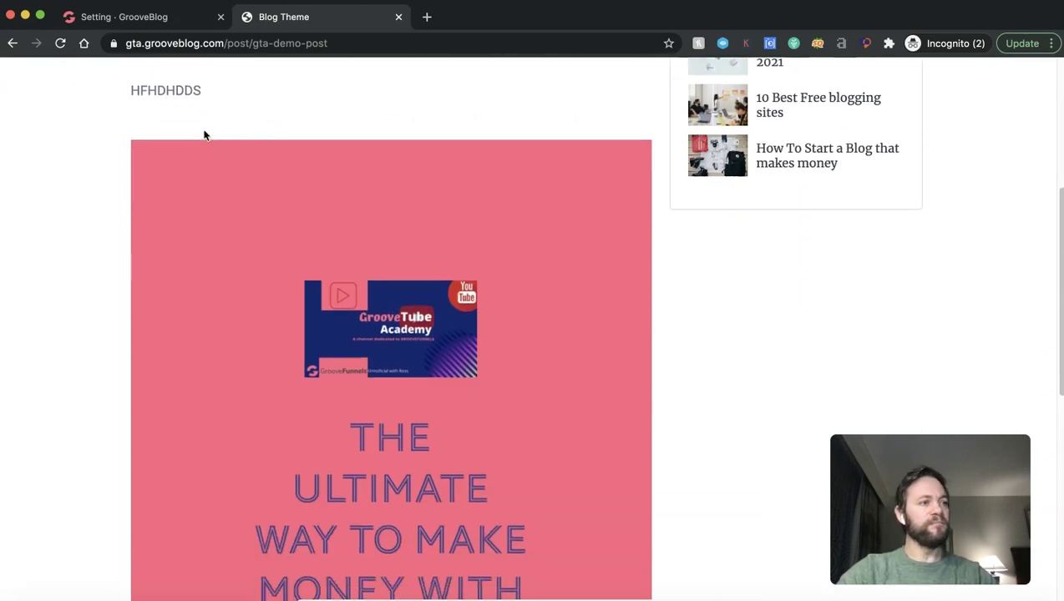
{"action": "left_click", "coordinate": [445, 600]}
{"action": "scroll", "coordinate": [147, 403], "scroll_direction": "down", "scroll_amount": 10}
{"action": "scroll", "coordinate": [302, 418], "scroll_direction": "up", "scroll_amount": 10}
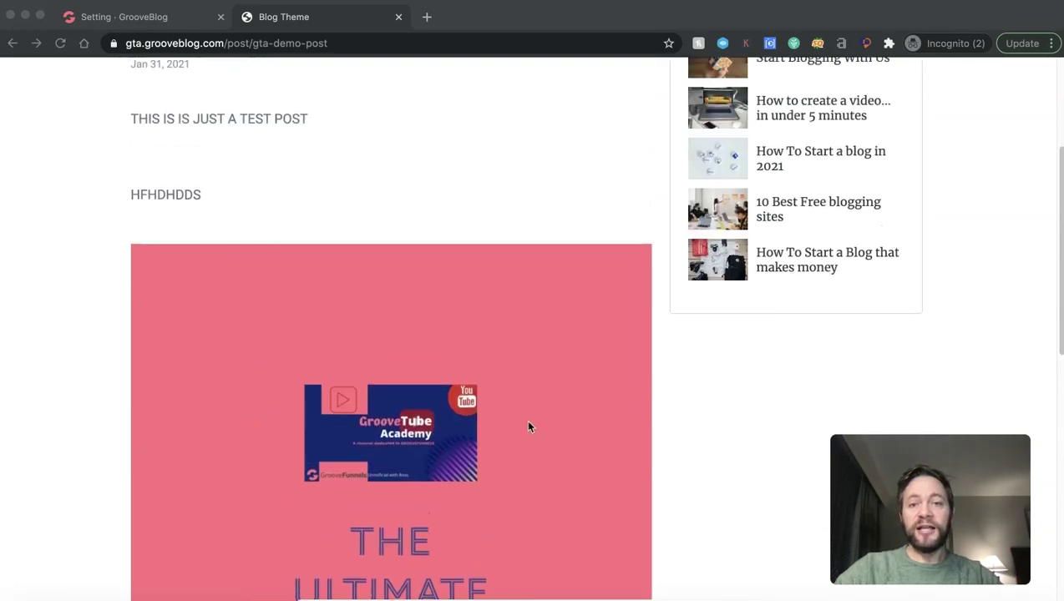
{"action": "scroll", "coordinate": [528, 426], "scroll_direction": "up", "scroll_amount": 3}
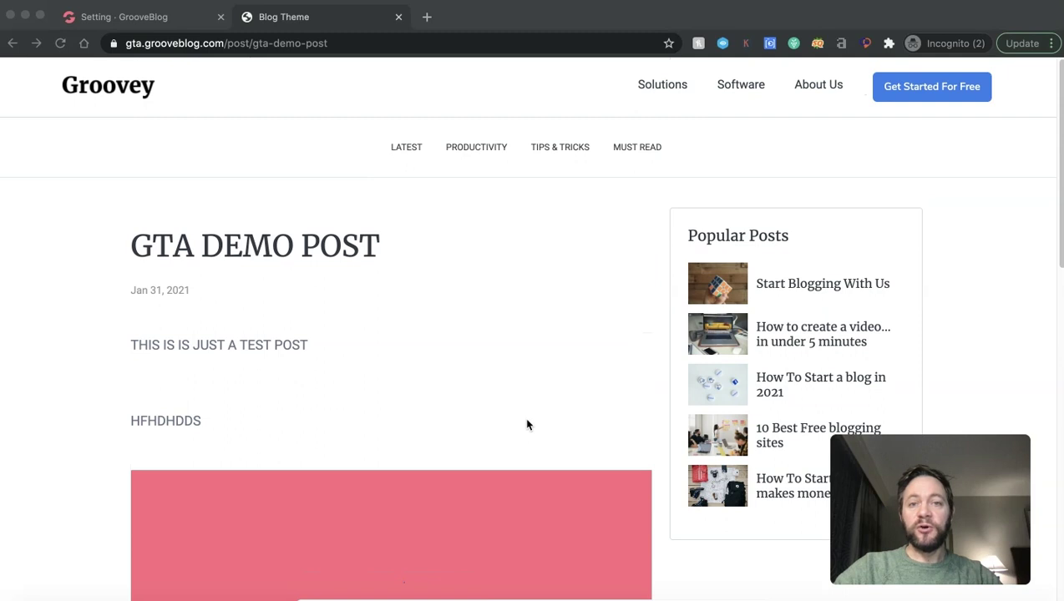